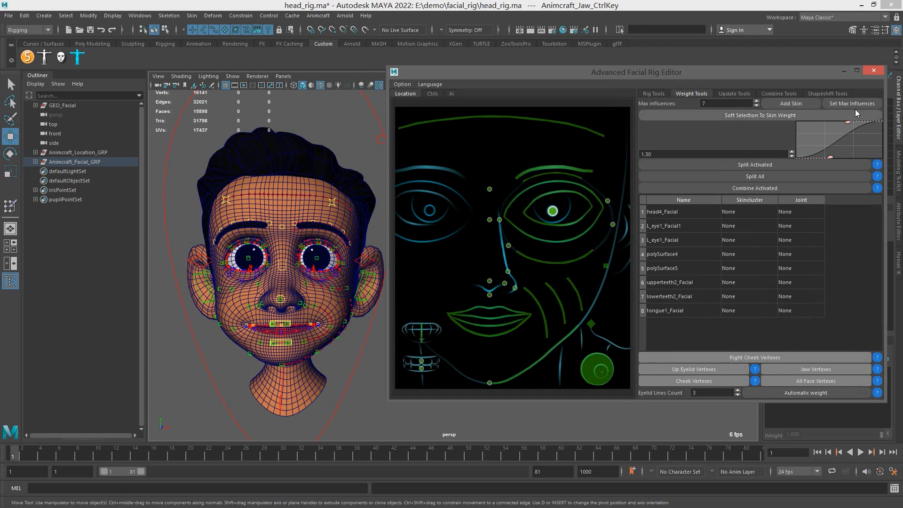
- Check the max influences setting in the Bind Skin options, leaving the options without binding
click(715, 103)
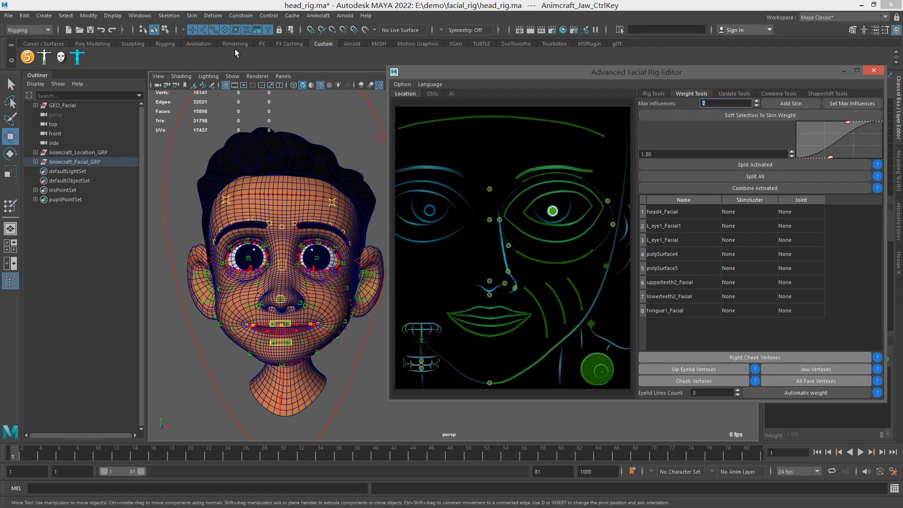
click(193, 16)
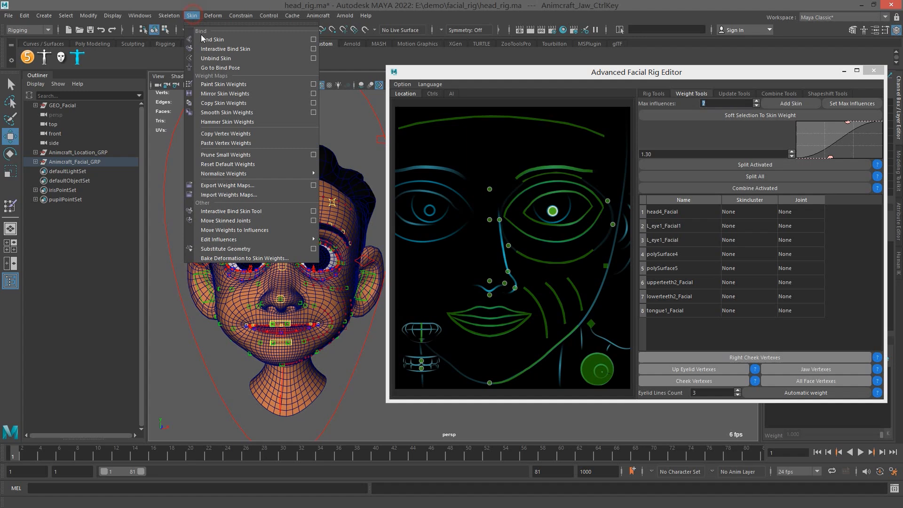
click(314, 41)
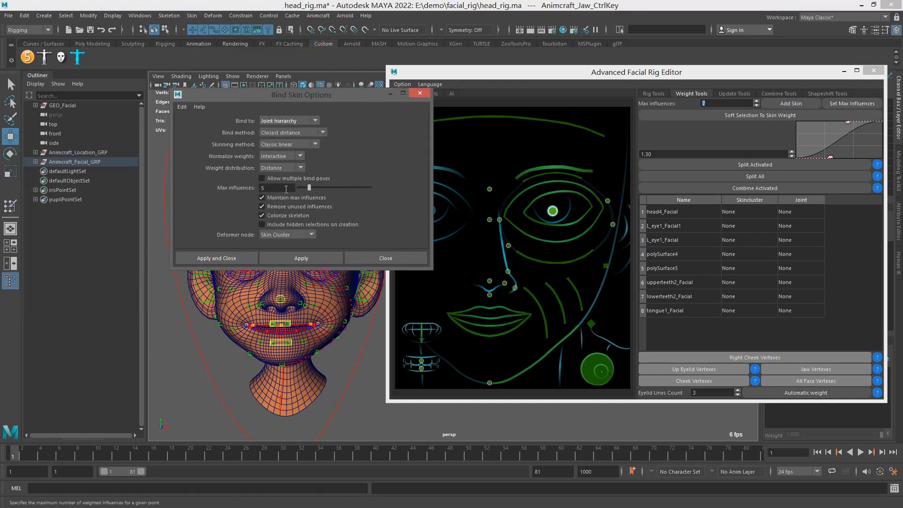
click(286, 190)
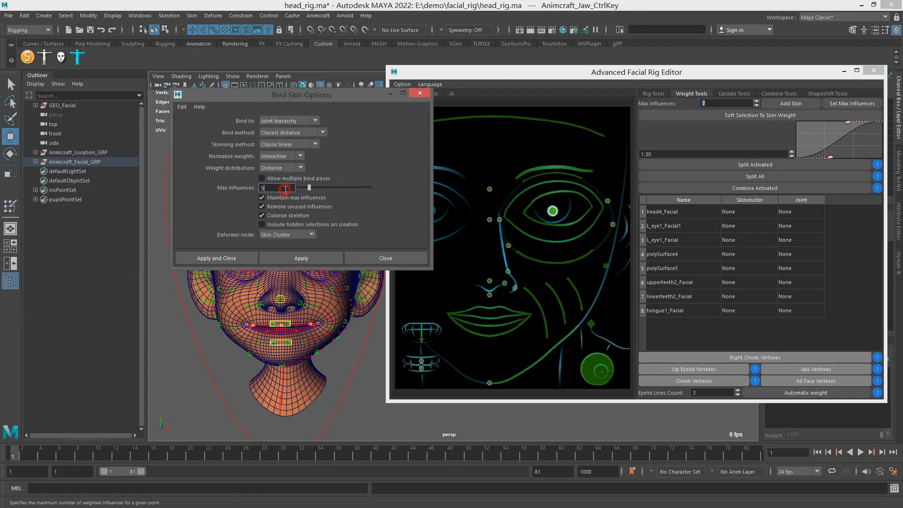
click(420, 93)
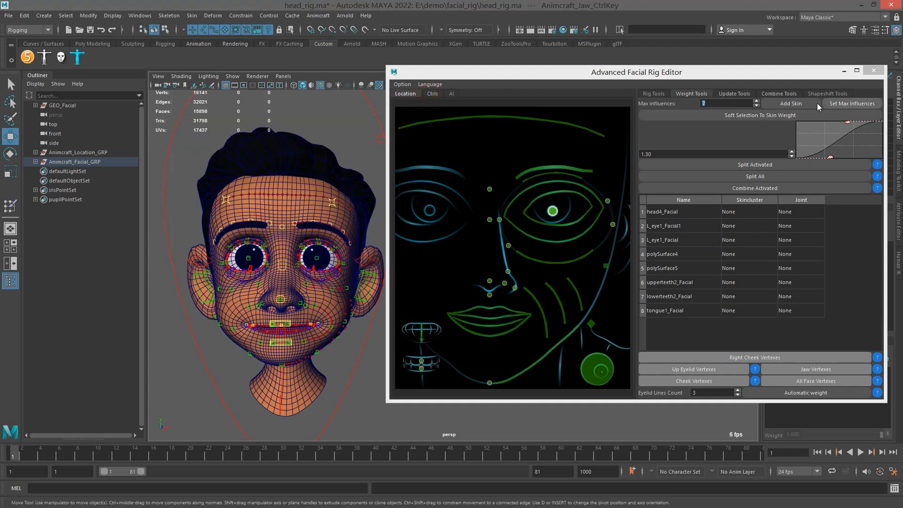
- Review the rig's assigned face meshes and add skin to all listed facial meshes with a maximum of 7 influences
click(653, 93)
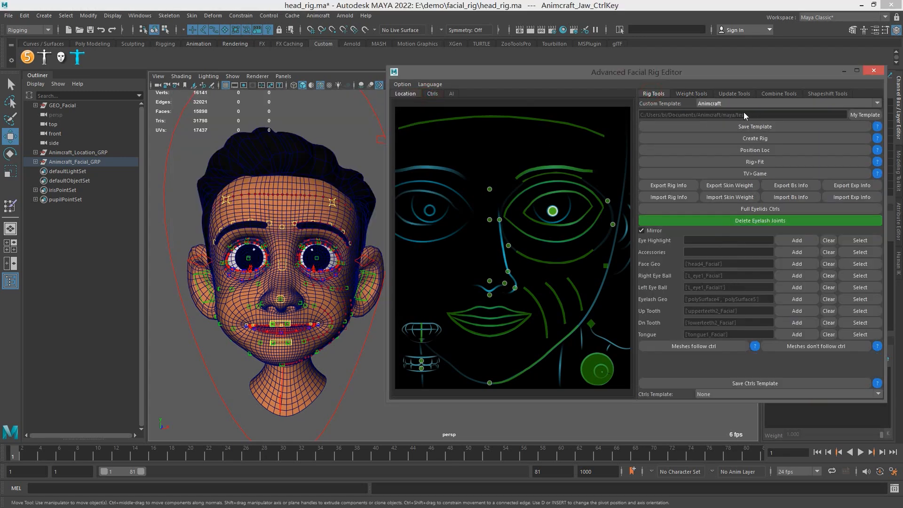
click(690, 93)
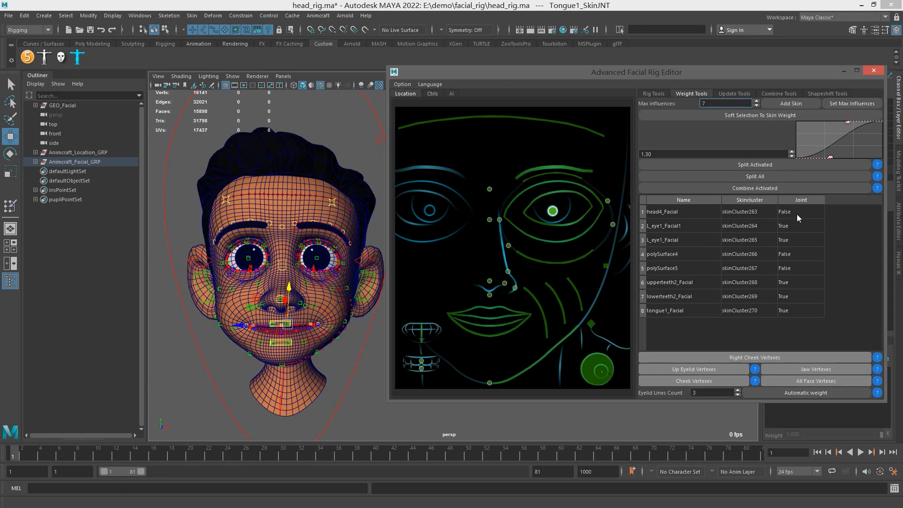
- Inspect the attributes of the head4_Facial skin cluster, highlighting its Use Components setting
click(741, 212)
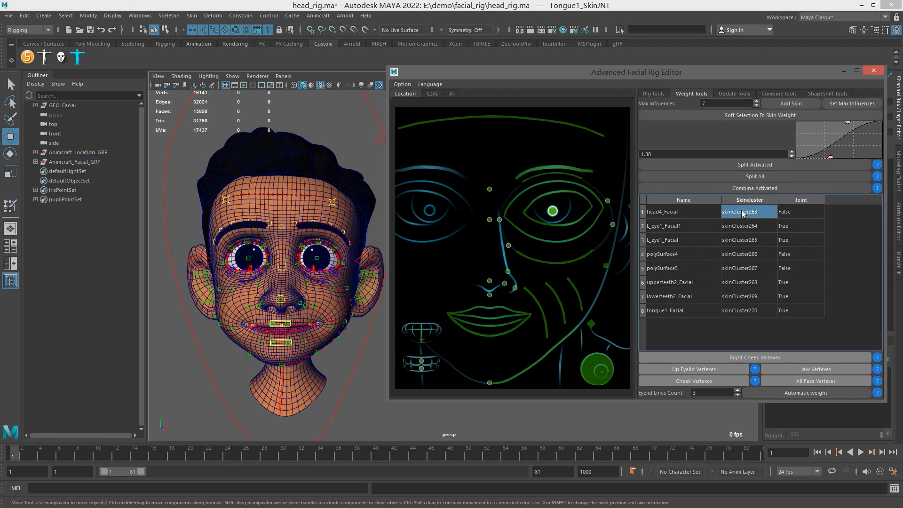
drag(721, 75, 664, 218)
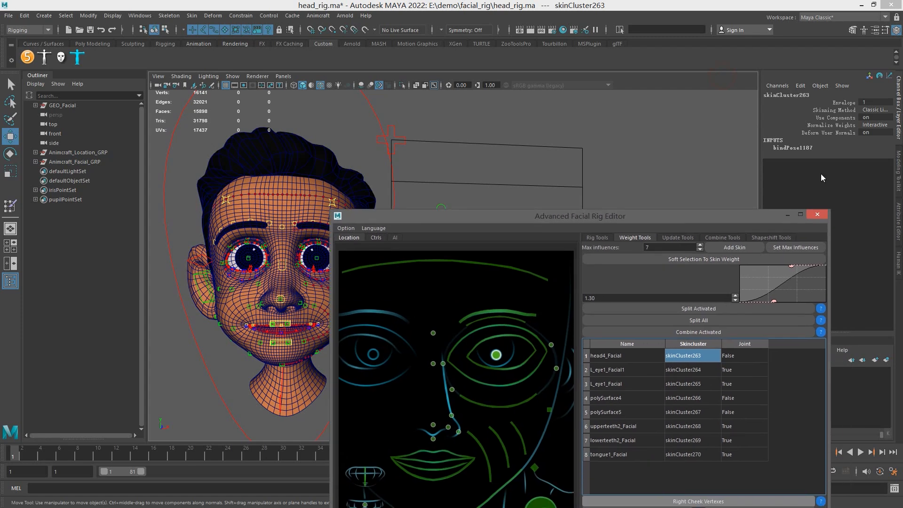
click(841, 118)
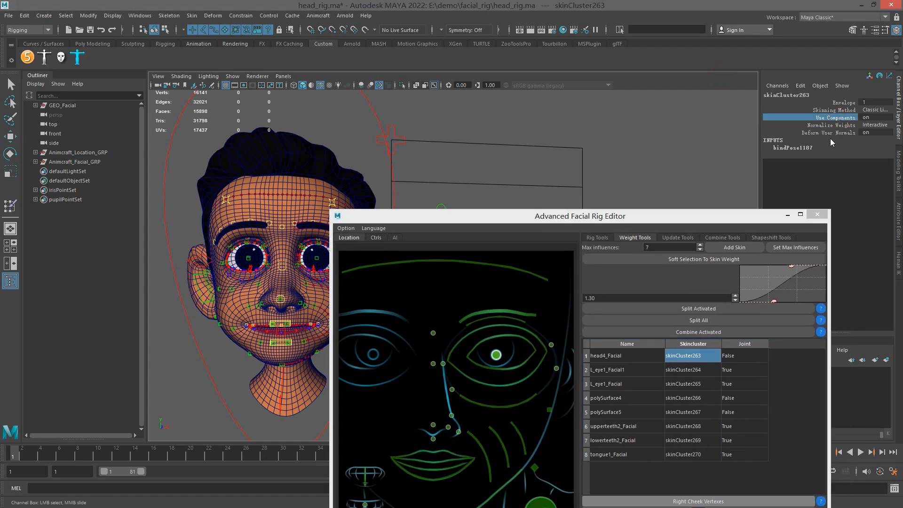
drag(730, 222, 792, 218)
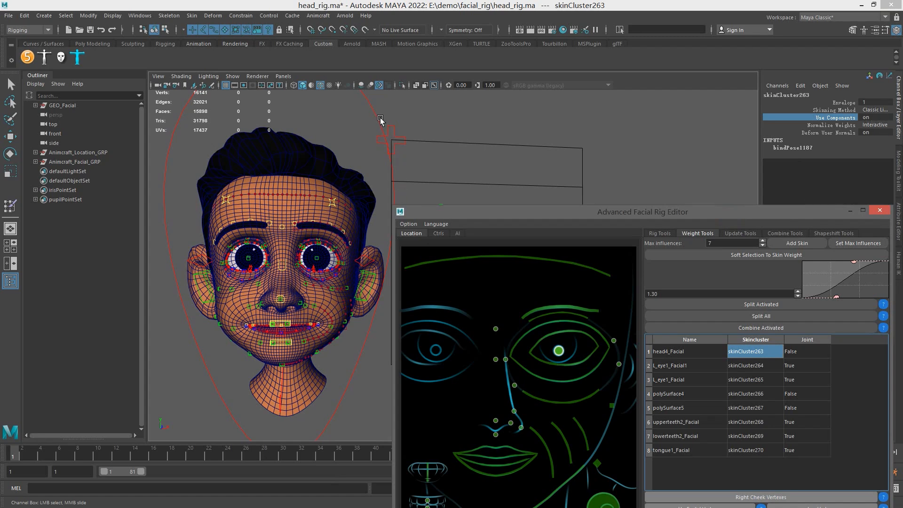
- Set Joint and Skin Surface to 1 on the Facial_Master_LOC control
click(380, 118)
key(w)
drag(554, 214, 566, 324)
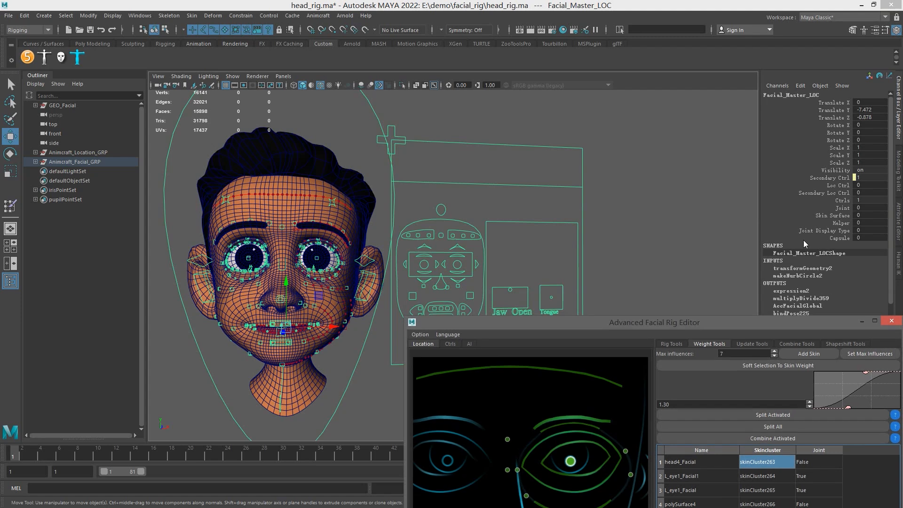
click(843, 216)
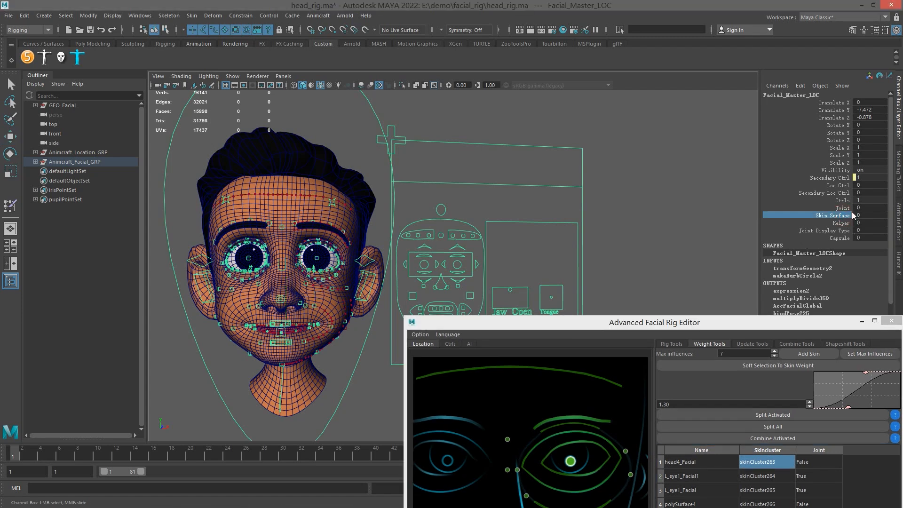
ctrl+click(842, 208)
middle_drag(516, 226, 616, 224)
alt+middle_drag(322, 262, 409, 229)
scroll(405, 227, up, 2)
alt+middle_drag(356, 260, 370, 239)
scroll(370, 240, up, 3)
scroll(365, 167, down, 1)
alt+middle_drag(365, 136, 396, 159)
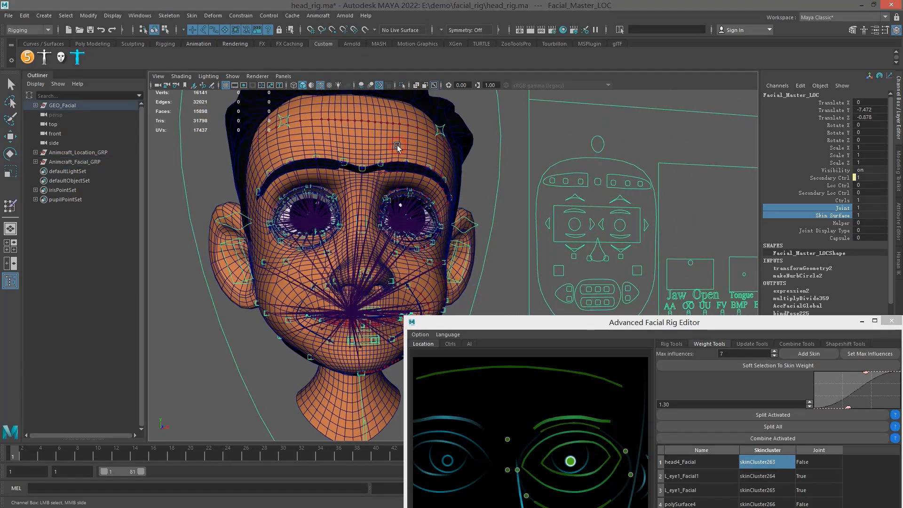
- Hide the head mesh and select the left lower eye socket skin surface to examine how the surfaces and joints are arranged
click(397, 147)
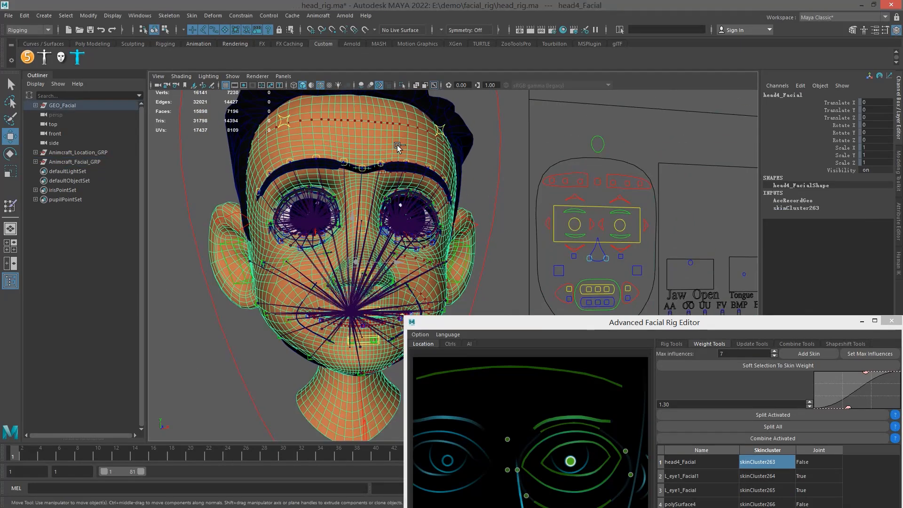
key(ctrl+h)
scroll(447, 176, up, 2)
alt+drag(447, 177, 520, 226)
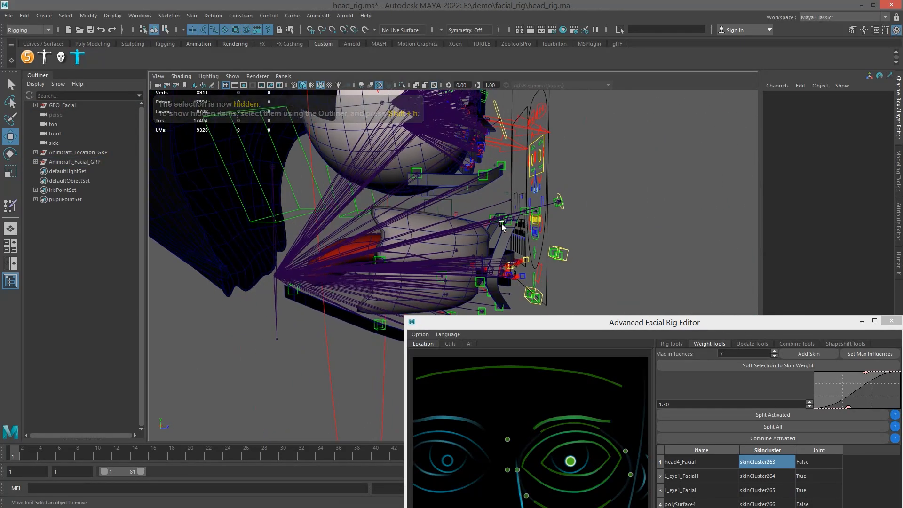
click(496, 207)
alt+drag(495, 207, 444, 217)
click(505, 193)
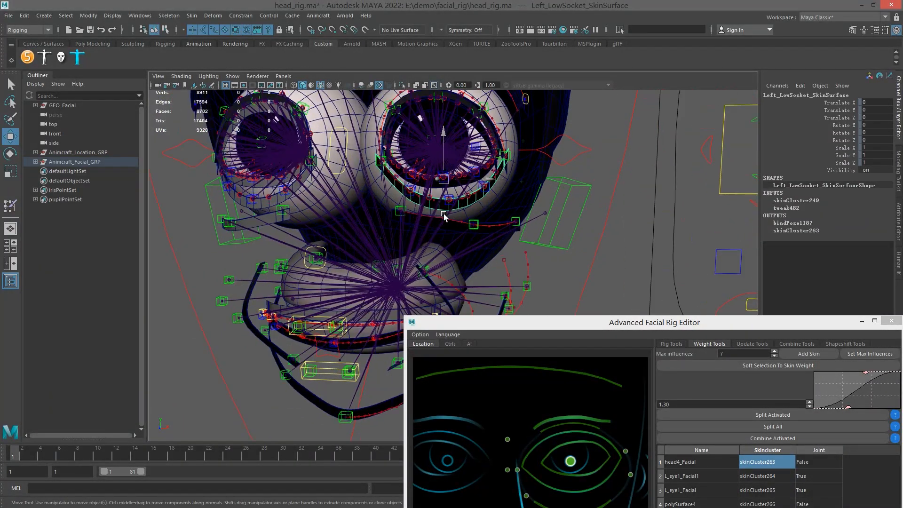
scroll(471, 208, down, 3)
scroll(478, 210, up, 1)
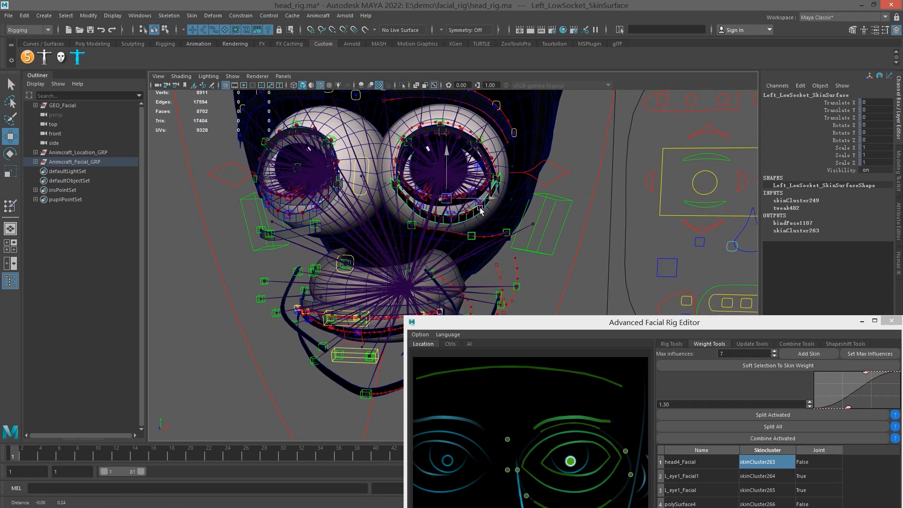
- Show the hidden head mesh again and examine the joints and skin surfaces around the face
drag(605, 322, 556, 148)
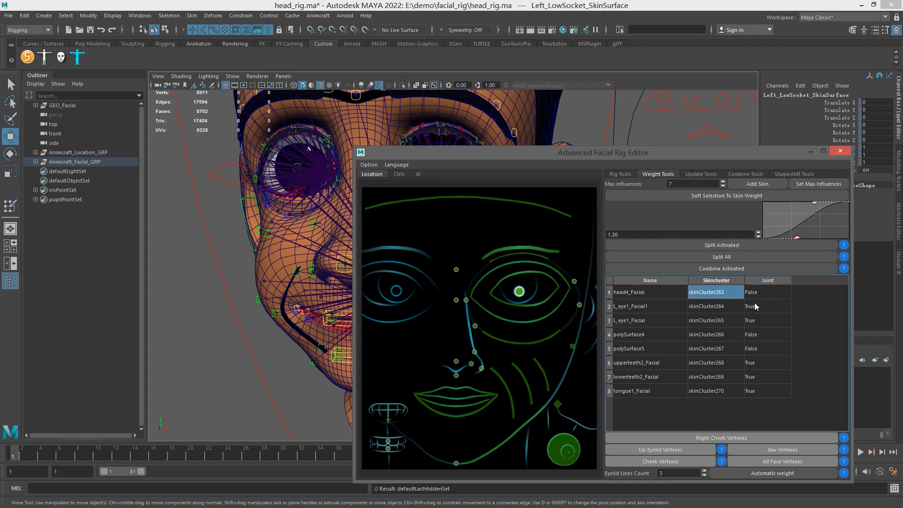
drag(681, 158, 767, 229)
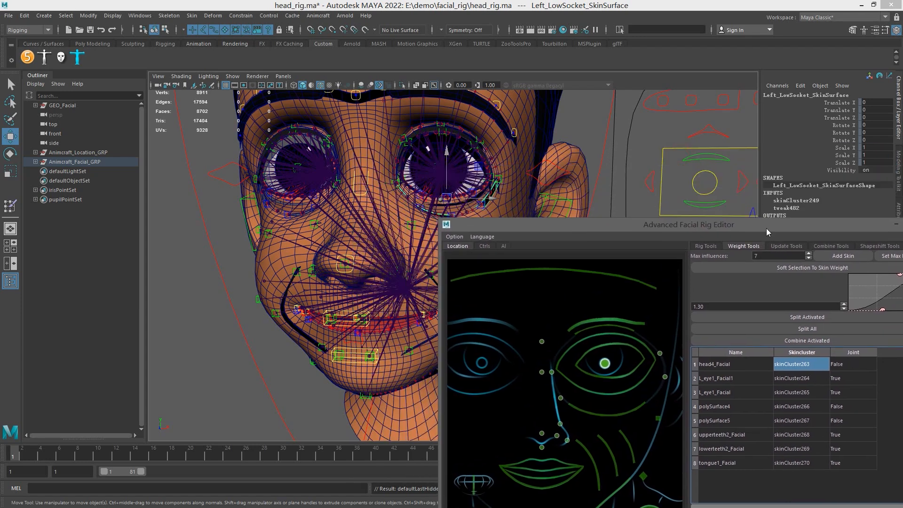
alt+drag(407, 203, 241, 229)
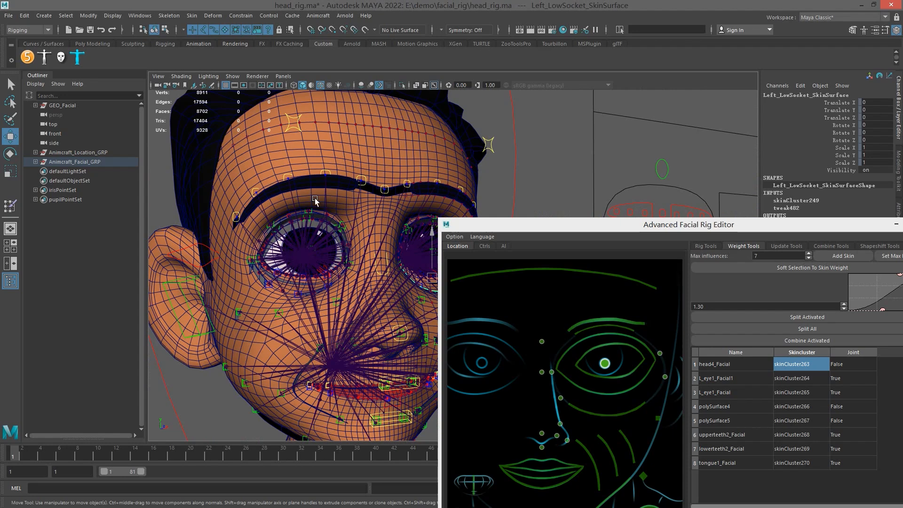
alt+drag(432, 176, 453, 197)
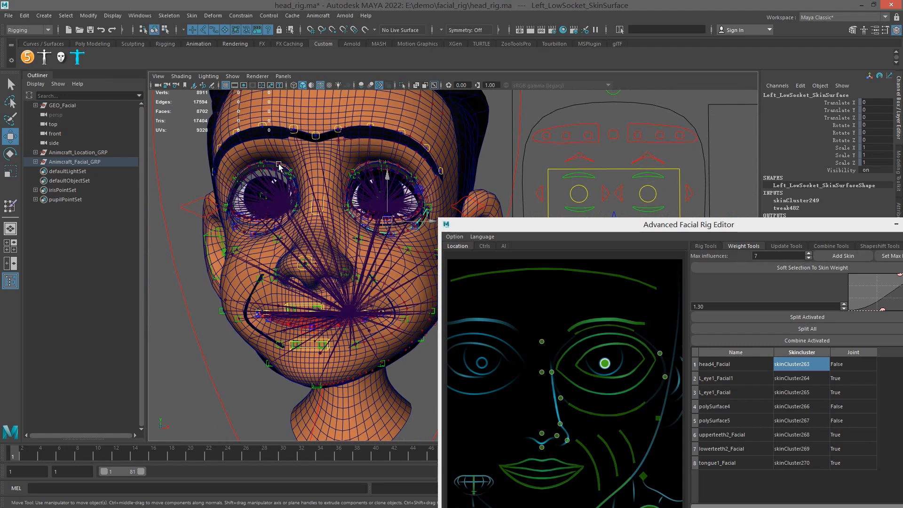
- Set Joint and Skin Surface to 0 on the Facial_Master_LOC control
click(520, 140)
scroll(849, 197, down, 1)
click(842, 192)
shift+click(842, 184)
middle_drag(576, 151, 495, 147)
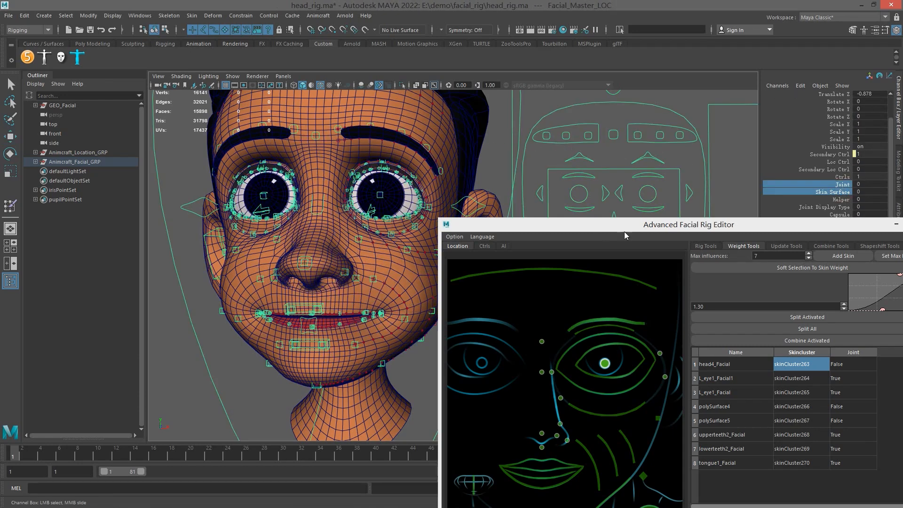
- Select the head mesh and hide all unselected objects so that the left eyelid can be worked on alone
drag(661, 231, 647, 90)
alt+middle_drag(376, 222, 345, 238)
alt+right_drag(346, 237, 305, 249)
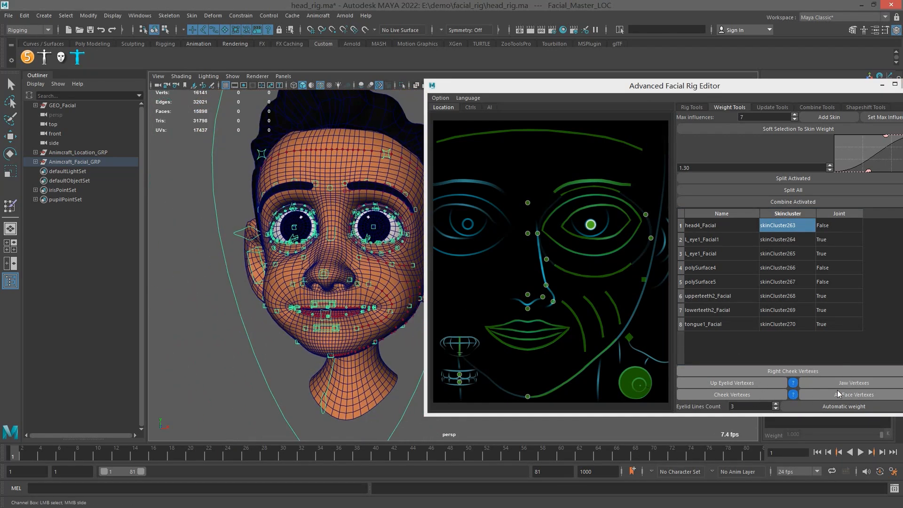
drag(736, 86, 712, 44)
alt+middle_drag(341, 221, 334, 221)
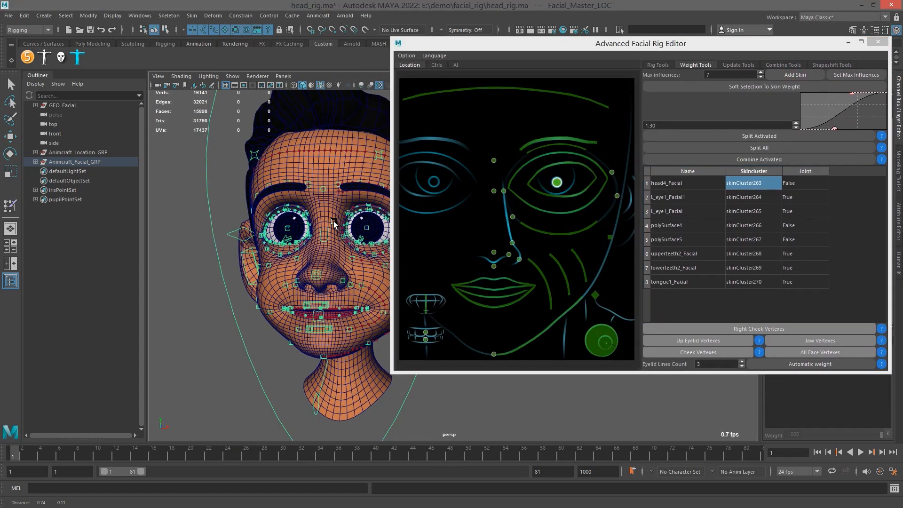
alt+right_drag(334, 221, 330, 235)
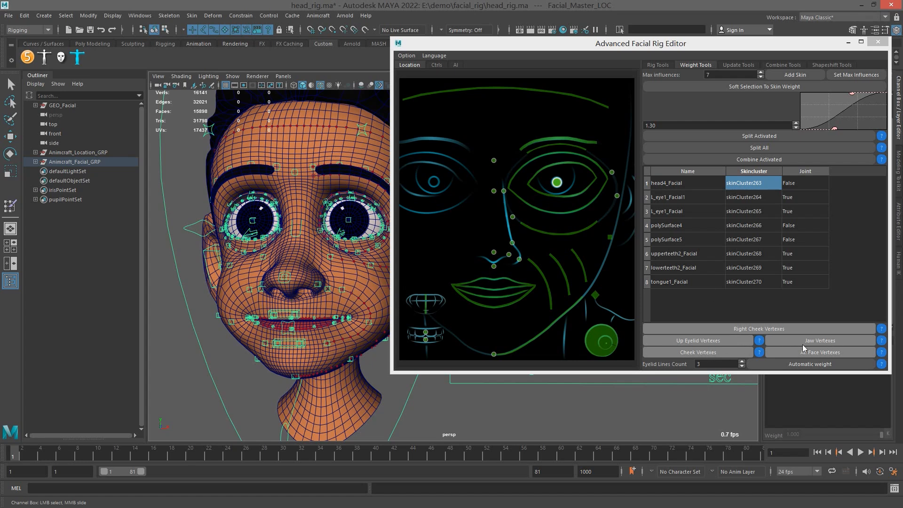
alt+middle_drag(284, 257, 338, 280)
scroll(278, 296, up, 8)
scroll(304, 258, up, 2)
scroll(304, 257, down, 2)
alt+middle_drag(295, 236, 334, 244)
click(350, 174)
key(w)
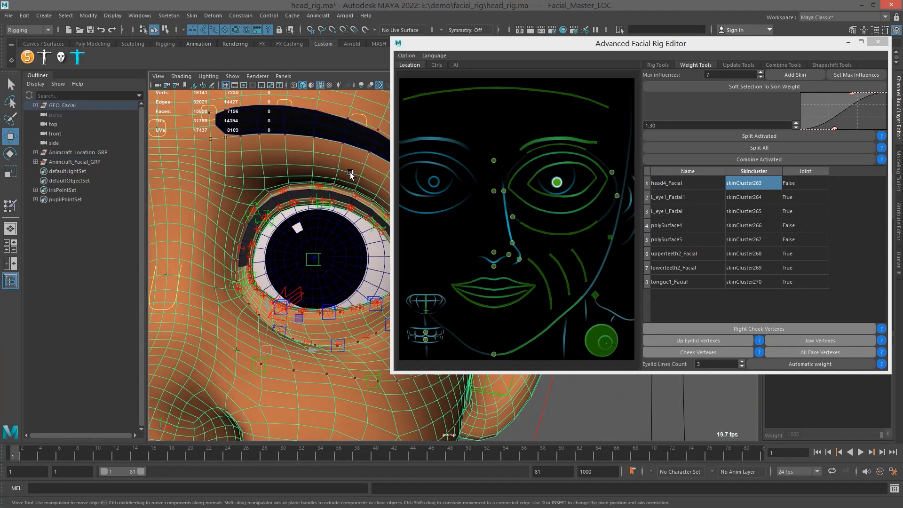
key(alt+h)
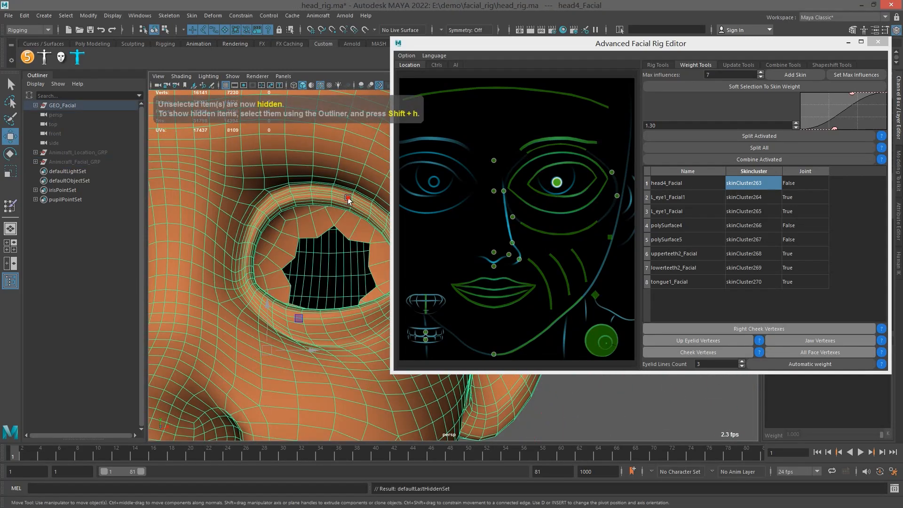
- Select vertices along the inner edge of the left upper eyelid and grow the selection across the whole upper lid
right_drag(284, 168, 293, 168)
click(313, 206)
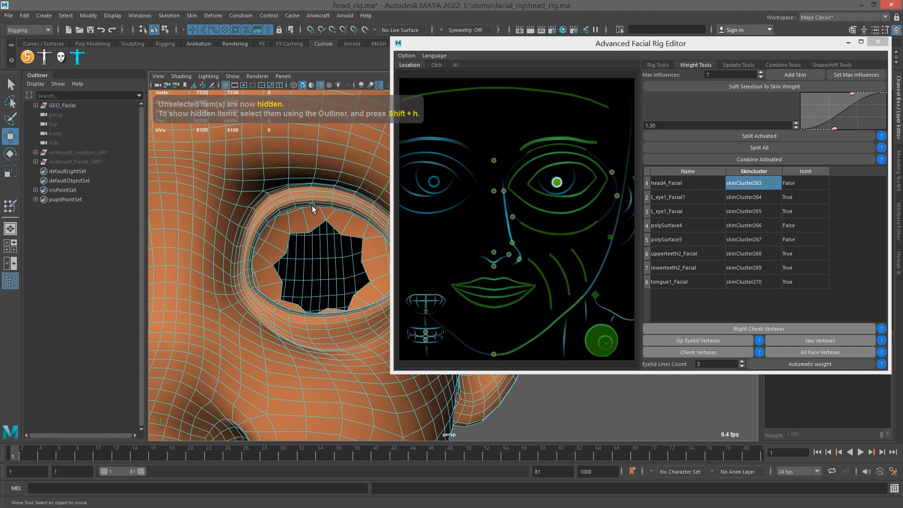
key(shift+period)
key(shift+period)
key(shift+period)
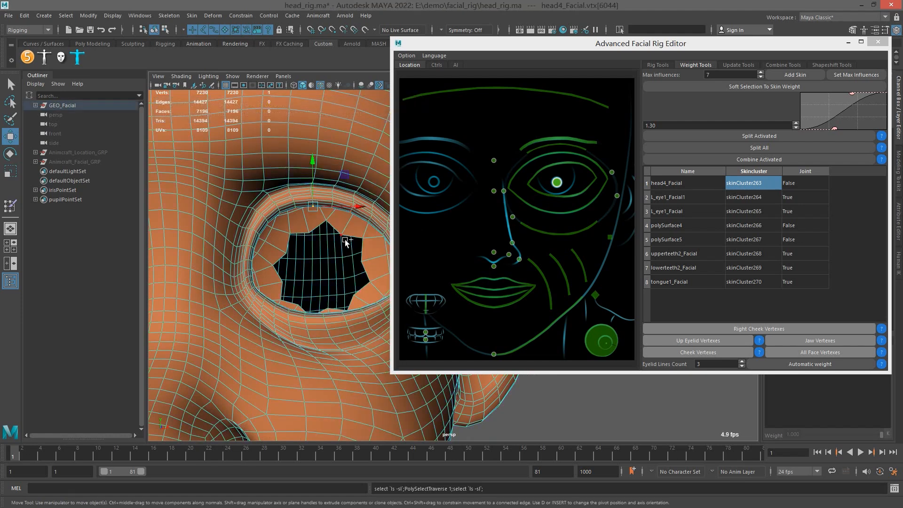
key(shift+period)
key(shift+period)
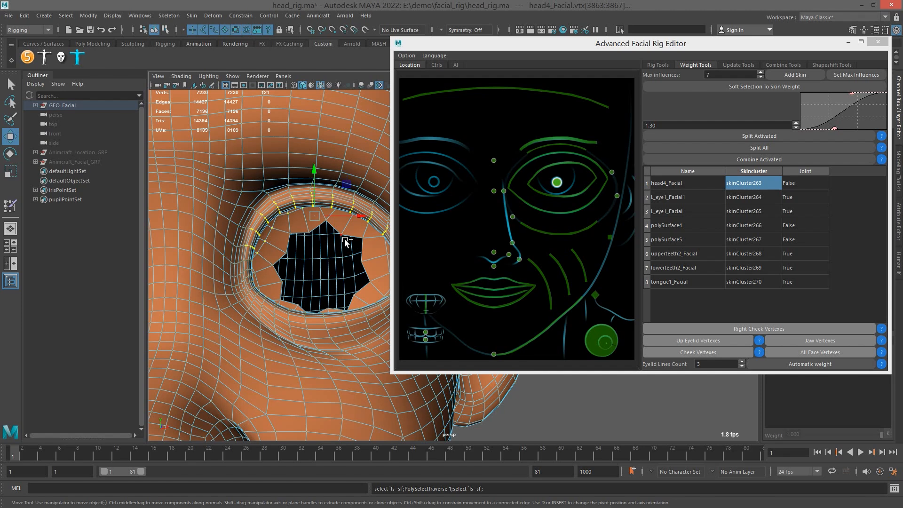
key(shift+period)
key(shift+period)
key(shift+period)
- Deselect the stray vertices inside the eye opening in wireframe display and store the remaining selection as the Up Eyelid Vertices
alt+drag(335, 245, 299, 246)
key(4)
mouse_move(293, 290)
alt+mouse_down()
mouse_move(295, 282)
mouse_move(296, 298)
alt+mouse_up()
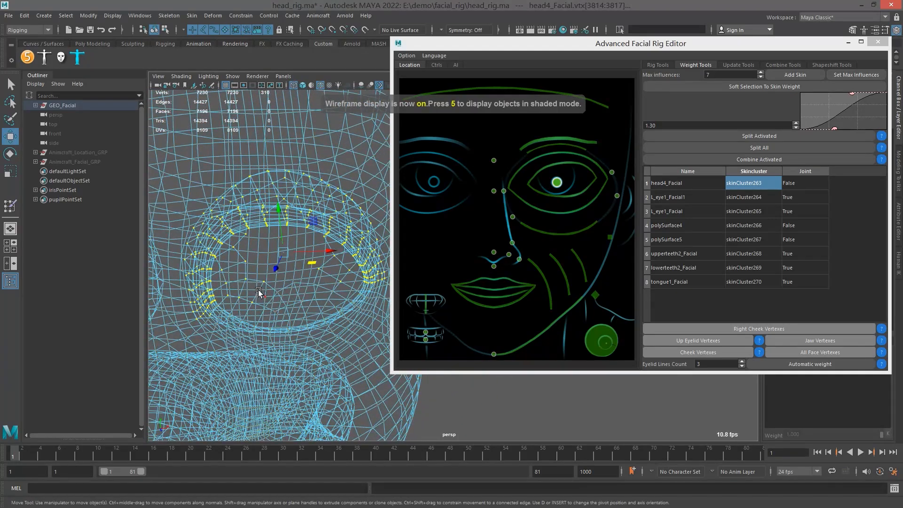
ctrl+drag(238, 272, 254, 262)
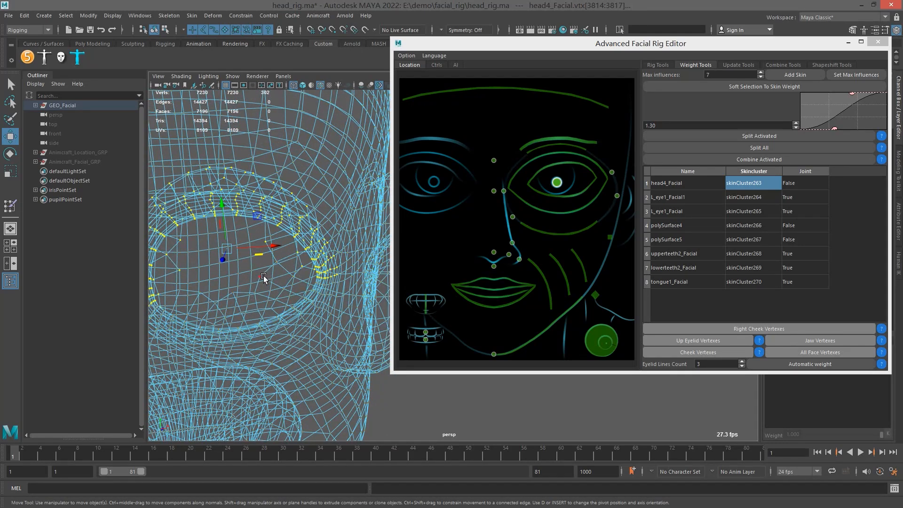
mouse_move(304, 279)
ctrl+mouse_down()
mouse_move(292, 262)
mouse_move(295, 271)
mouse_move(335, 255)
mouse_move(330, 249)
ctrl+mouse_up()
key(4)
key(5)
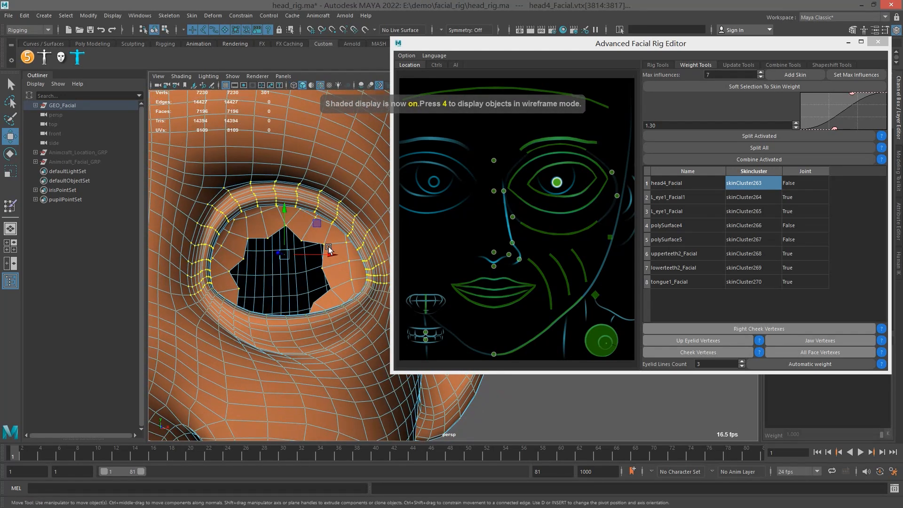
click(701, 345)
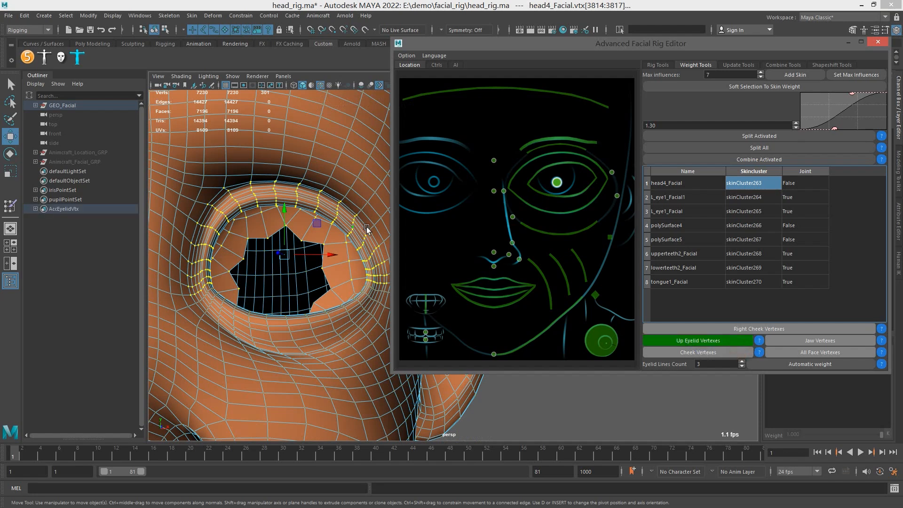
- Select a vertex on the middle of the lower lip and grow the selection across the lower lip and chin
alt+right_drag(329, 296, 517, 300)
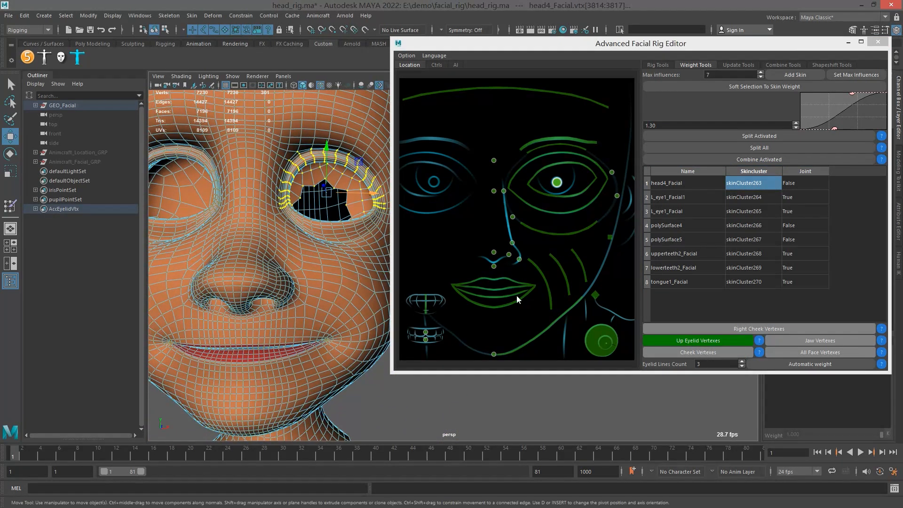
alt+middle_drag(227, 342, 260, 306)
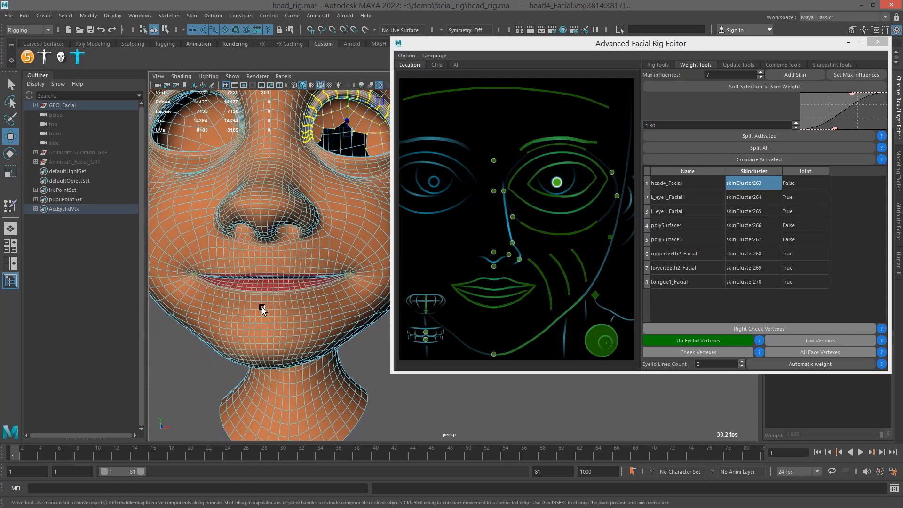
click(265, 288)
alt+right_drag(265, 288, 281, 295)
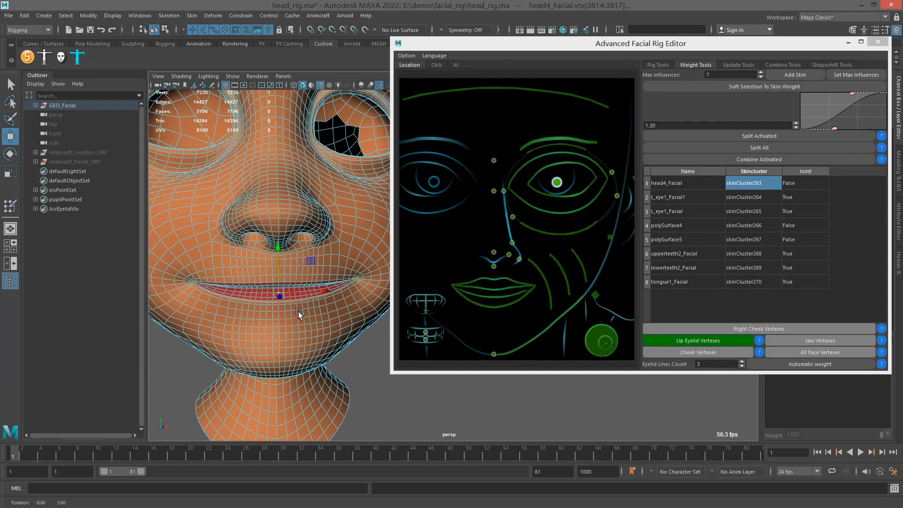
key(q)
key(shift+period)
key(shift+period)
key(shift+period)
key(shift+period)
key(shift+period)
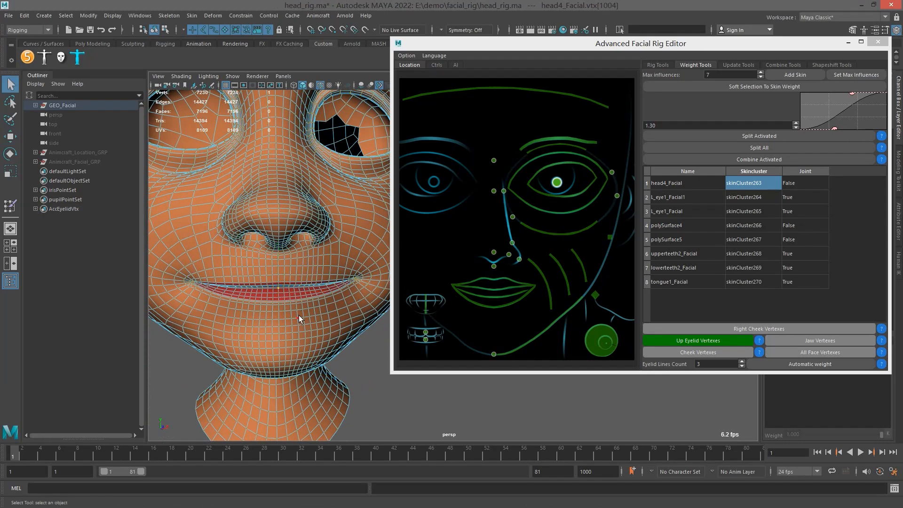
key(shift+period)
key(shift+period)
key(shift+period)
key(shift+period)
key(shift+period)
key(shift+period)
key(shift+period)
key(shift+period)
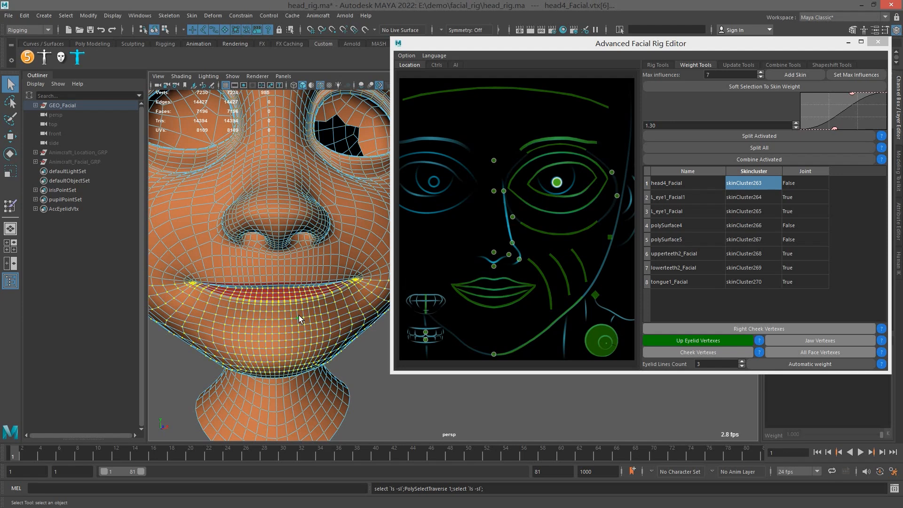
- Add the inner mouth and under-chin vertices of the lower jaw to the selection in a wireframe side view
alt+drag(333, 306, 322, 283)
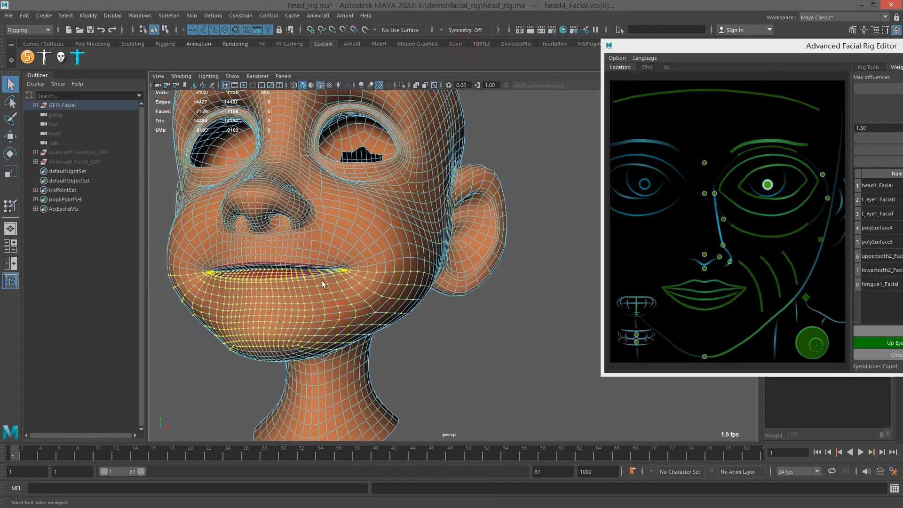
alt+right_drag(323, 283, 361, 305)
alt+drag(361, 305, 274, 298)
alt+middle_drag(275, 298, 381, 284)
alt+right_drag(337, 267, 375, 281)
alt+right_drag(278, 263, 300, 278)
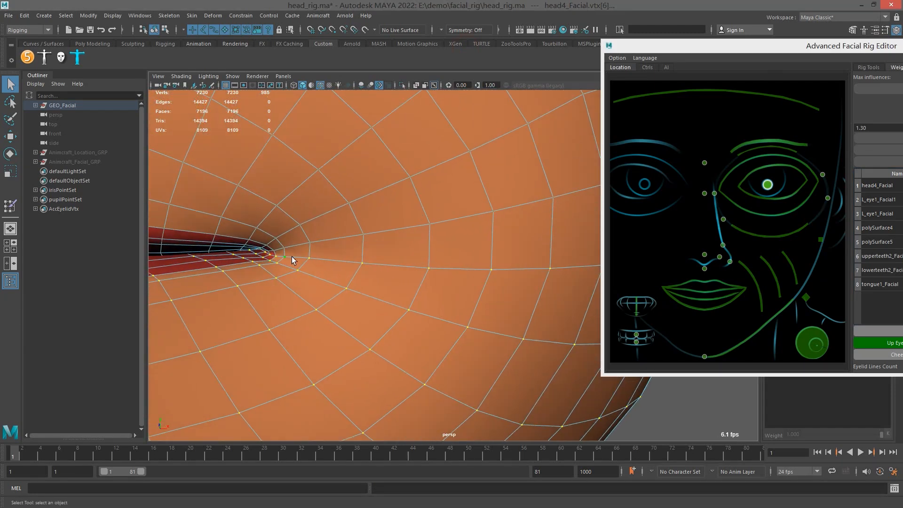
alt+right_drag(532, 273, 421, 268)
alt+middle_drag(422, 268, 374, 239)
key(space)
drag(373, 239, 450, 240)
alt+middle_drag(383, 292, 383, 292)
scroll(383, 292, up, 5)
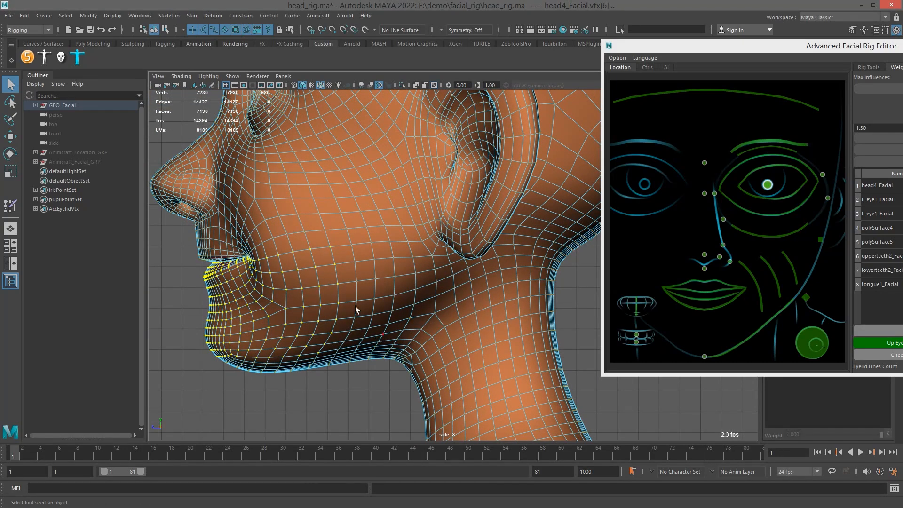
scroll(368, 331, down, 2)
key(4)
alt+middle_drag(346, 323, 351, 330)
ctrl+shift+drag(395, 364, 196, 304)
alt+middle_drag(382, 255, 361, 259)
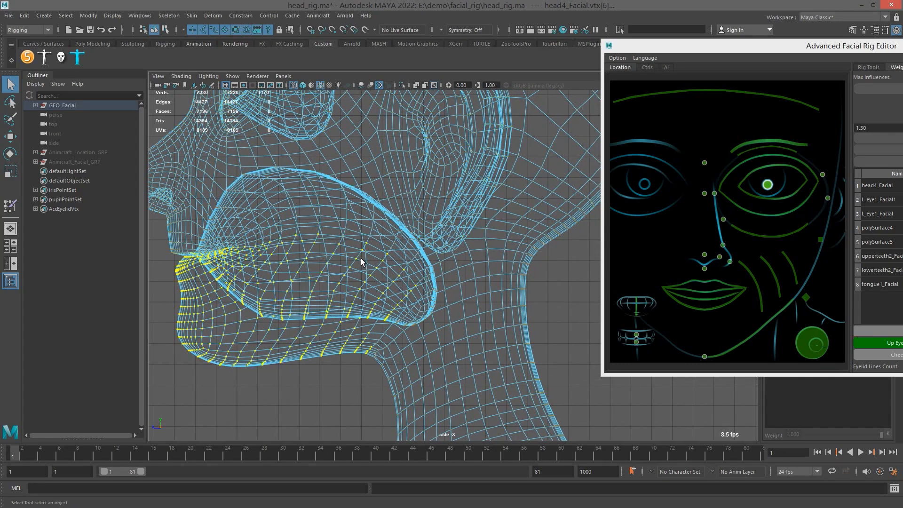
- Extend the selection along the jawline towards the ear in shaded side view and mark it as the Jaw Vertexes
key(5)
ctrl+shift+drag(299, 236, 389, 329)
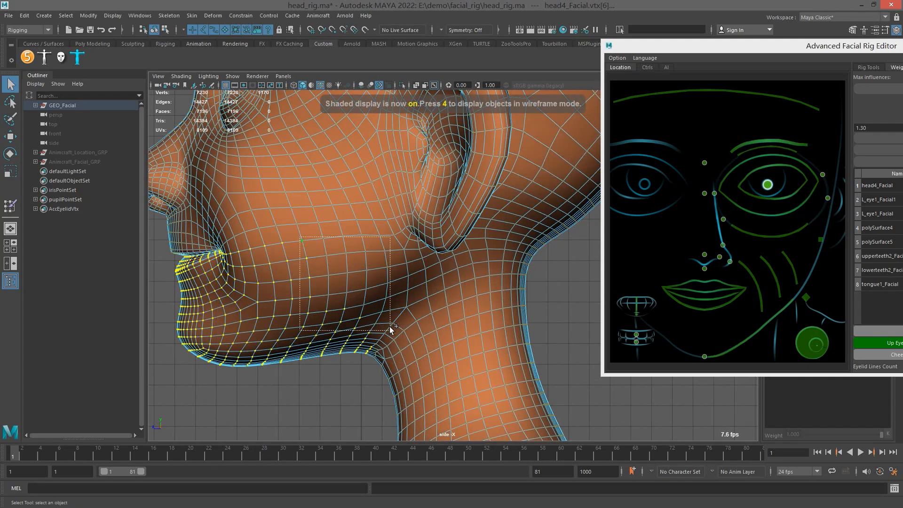
ctrl+shift+drag(384, 254, 409, 256)
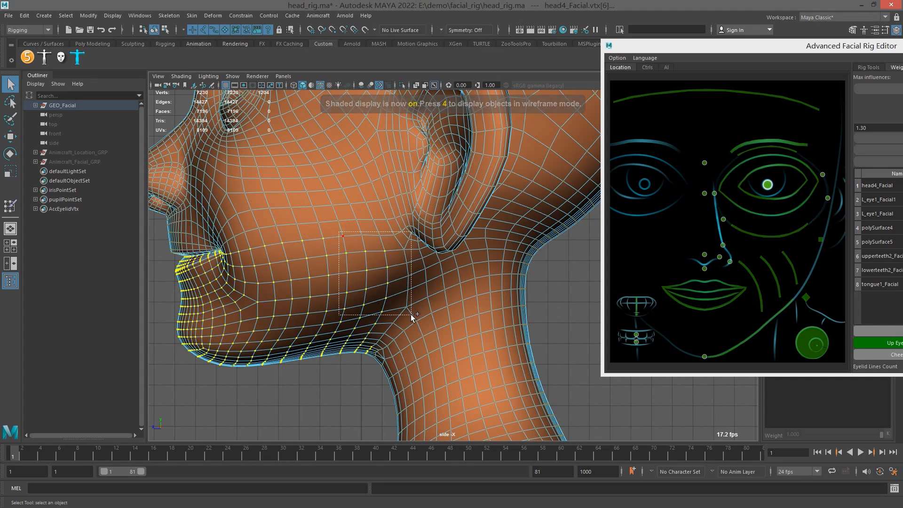
ctrl+shift+drag(432, 301, 420, 276)
ctrl+shift+drag(392, 333, 359, 328)
drag(844, 50, 678, 50)
click(875, 344)
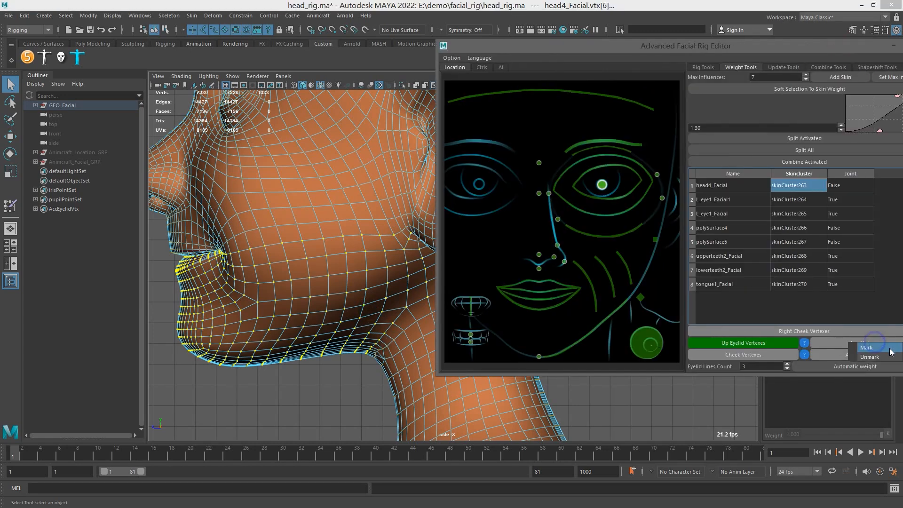
- Select vertices on the left cheek beside the mouth corner in perspective view and grow the selection across the cheek
alt+middle_drag(304, 216, 281, 281)
scroll(282, 280, down, 4)
alt+drag(285, 276, 303, 275)
key(space)
drag(304, 274, 382, 242)
scroll(306, 250, down, 5)
scroll(299, 228, up, 2)
alt+middle_drag(382, 241, 383, 267)
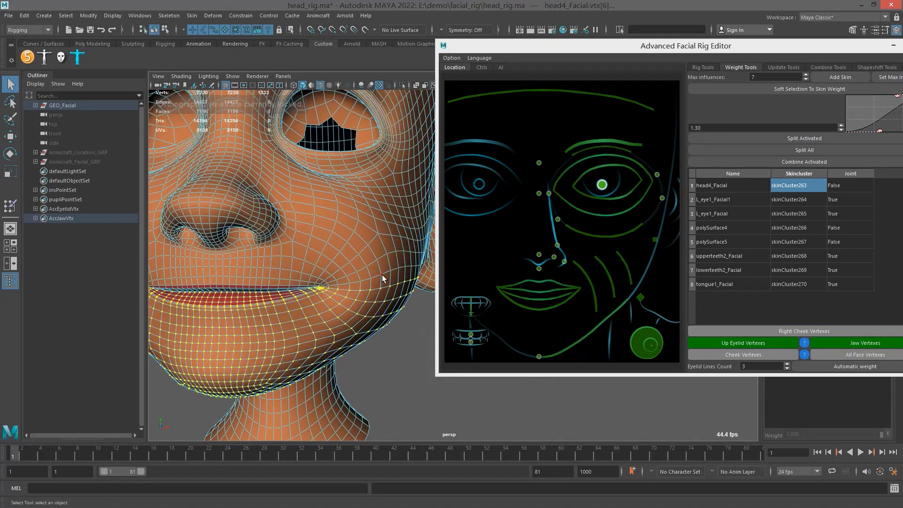
click(381, 275)
key(shift+period)
key(shift+period)
key(shift+period)
key(shift+period)
key(shift+period)
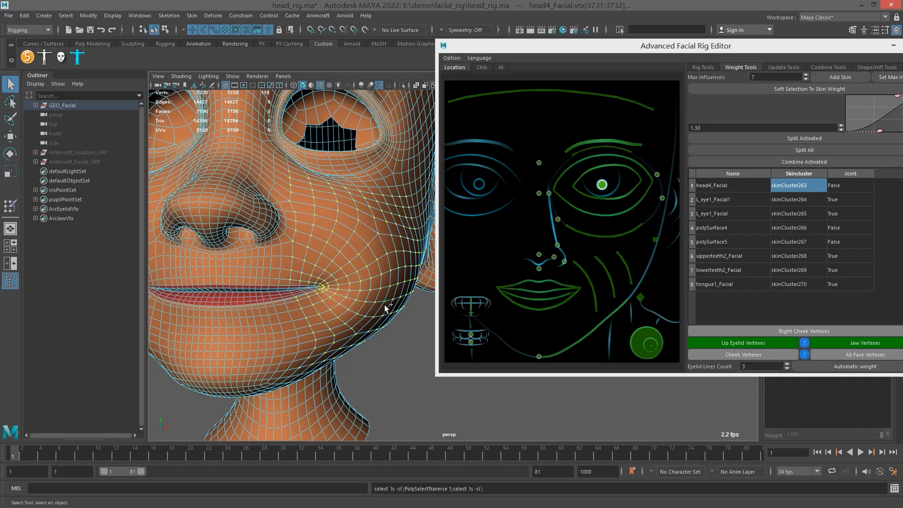
key(shift+period)
scroll(254, 282, up, 5)
scroll(223, 266, down, 2)
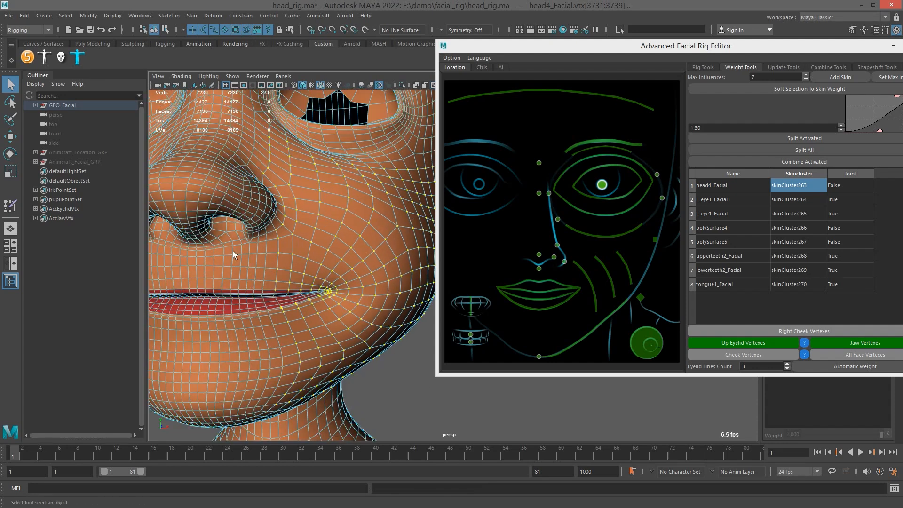
- Extend the cheek selection over the left upper-lip area and left half of the chin with the Paint Selection Tool
click(10, 120)
scroll(221, 233, down, 2)
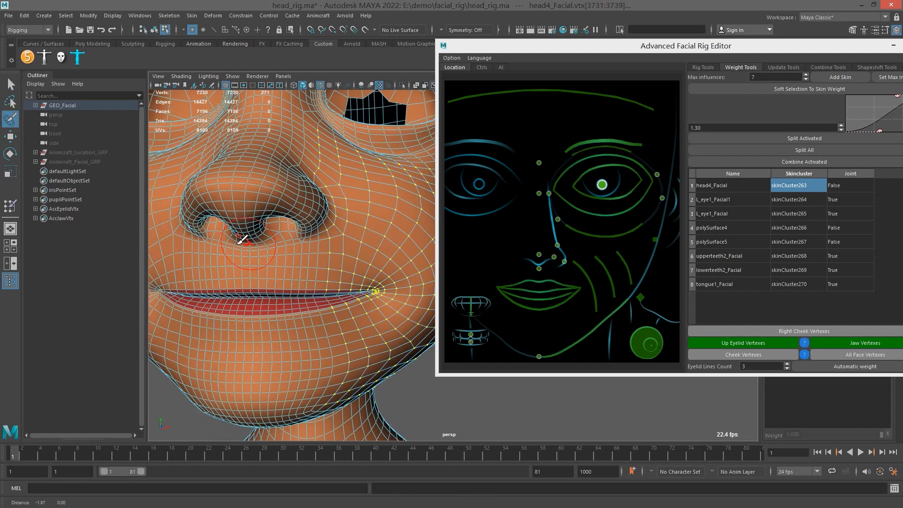
scroll(264, 256, up, 3)
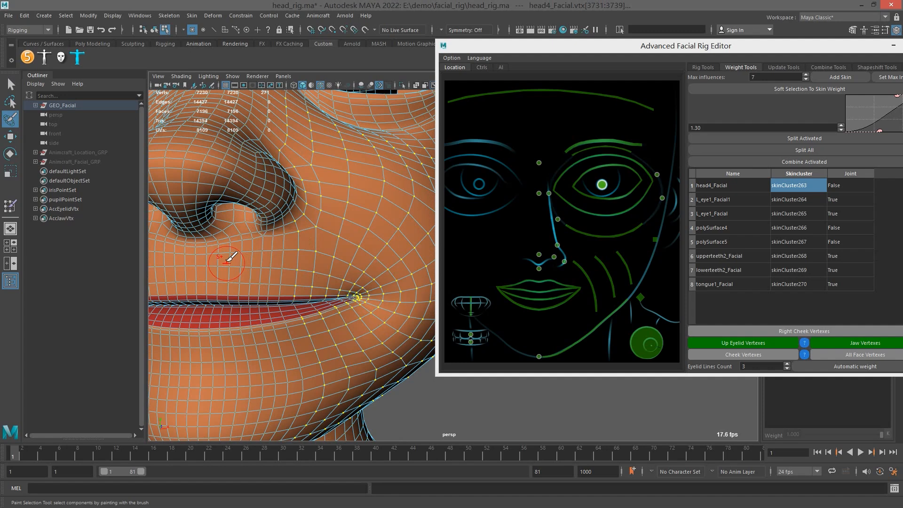
mouse_move(225, 259)
mouse_down()
mouse_move(281, 255)
mouse_move(288, 239)
mouse_move(197, 261)
mouse_move(203, 281)
mouse_move(287, 272)
mouse_up()
mouse_move(228, 283)
mouse_down()
mouse_move(266, 283)
mouse_move(294, 252)
mouse_up()
mouse_move(281, 313)
alt+mouse_down()
mouse_move(290, 251)
mouse_move(236, 256)
mouse_move(319, 243)
mouse_move(332, 278)
mouse_move(332, 269)
mouse_move(329, 287)
mouse_move(297, 262)
mouse_move(238, 270)
mouse_move(262, 293)
mouse_move(265, 355)
mouse_move(303, 339)
mouse_move(301, 288)
alt+mouse_up()
key(b)
mouse_move(302, 289)
mouse_down()
mouse_move(341, 308)
mouse_move(339, 266)
mouse_move(306, 259)
mouse_move(351, 272)
mouse_move(351, 261)
mouse_move(316, 278)
mouse_up()
scroll(309, 270, up, 5)
alt+middle_drag(269, 233, 394, 257)
mouse_move(352, 244)
alt+mouse_down()
mouse_move(356, 257)
mouse_move(310, 264)
alt+mouse_up()
scroll(266, 273, up, 4)
alt+middle_drag(231, 258, 285, 274)
mouse_move(227, 269)
mouse_down()
mouse_move(203, 259)
mouse_move(380, 258)
mouse_up()
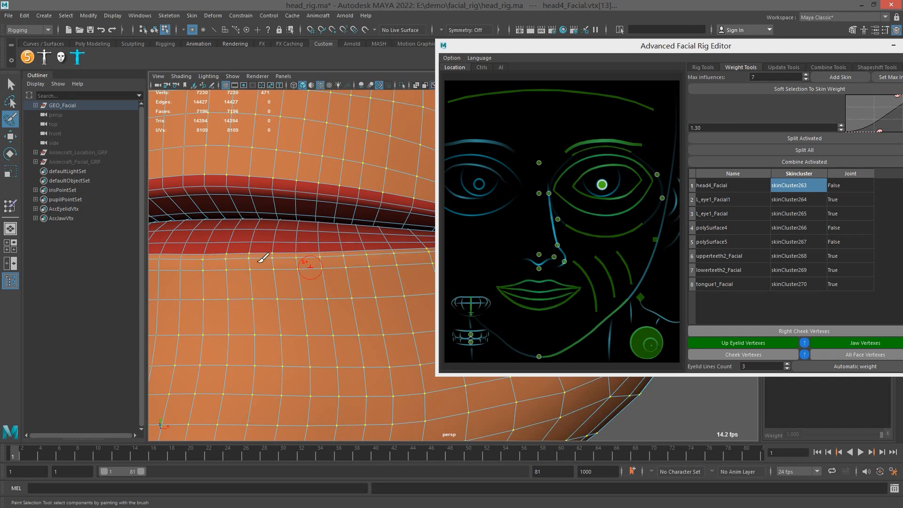
- Deselect the stray vertices along the lower lip edge and mark the remaining selection as the Cheek Vertexes
ctrl+drag(224, 245, 295, 247)
scroll(320, 247, down, 10)
alt+drag(379, 246, 401, 252)
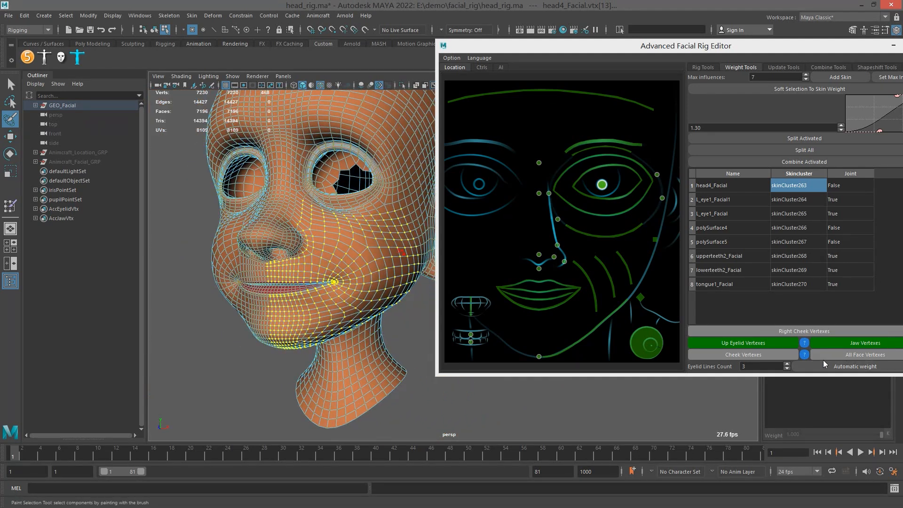
click(773, 355)
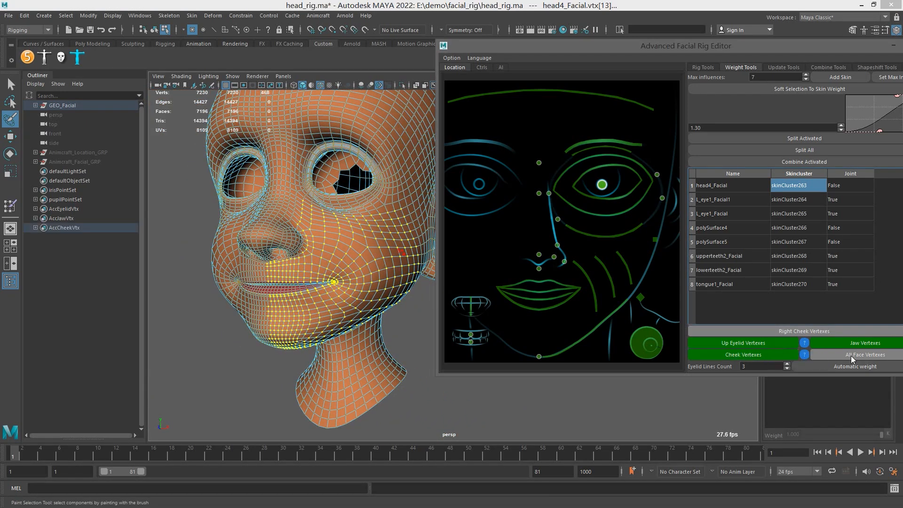
- Select every vertex of the head mesh and mark them as the All Face Vertexes
alt+middle_drag(344, 239, 339, 282)
scroll(339, 281, down, 5)
alt+drag(336, 240, 376, 227)
alt+middle_drag(376, 227, 363, 218)
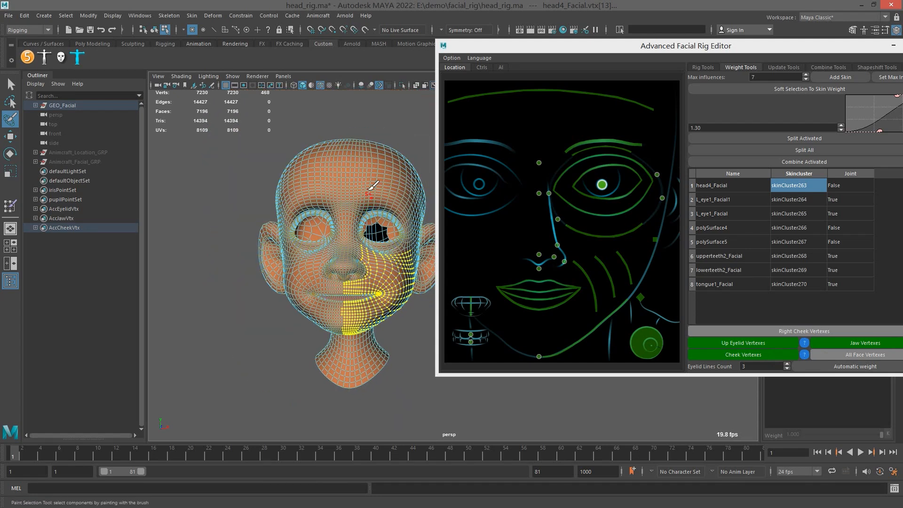
key(q)
right_drag(379, 178, 407, 169)
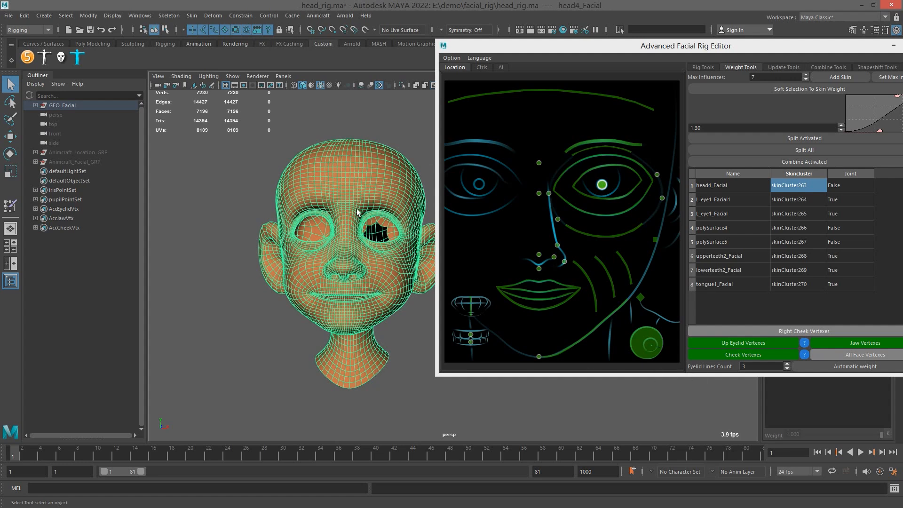
key(F8)
scroll(359, 218, down, 3)
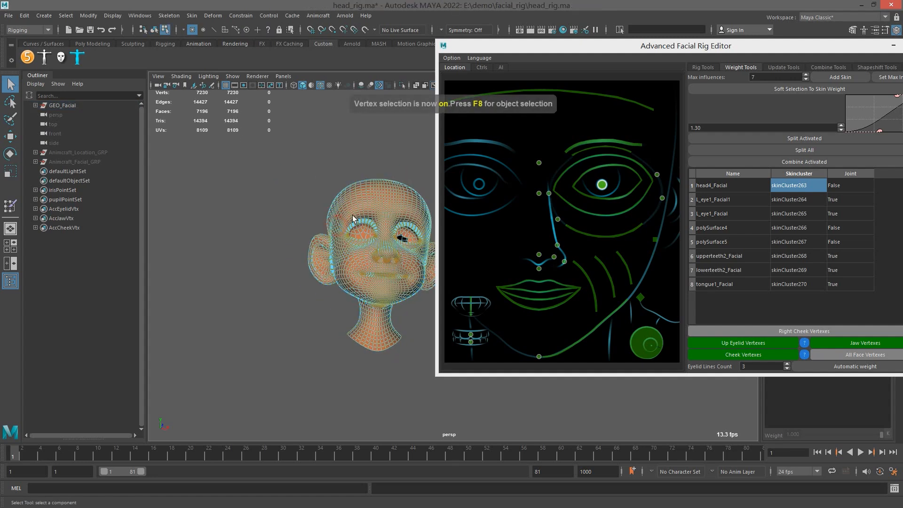
drag(243, 145, 476, 405)
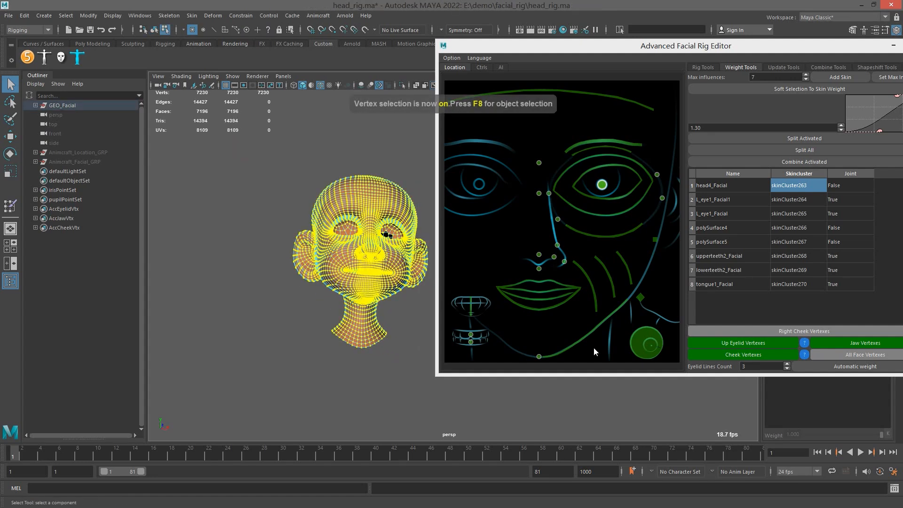
click(859, 354)
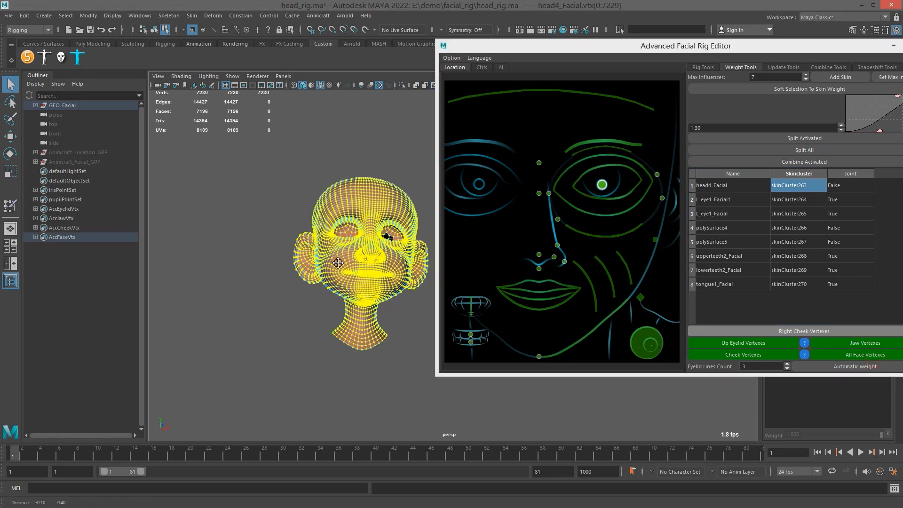
- Return to object selection with the head mesh selected and show the last hidden objects
alt+middle_drag(338, 263, 349, 288)
scroll(348, 282, up, 4)
right_drag(337, 201, 371, 185)
click(365, 207)
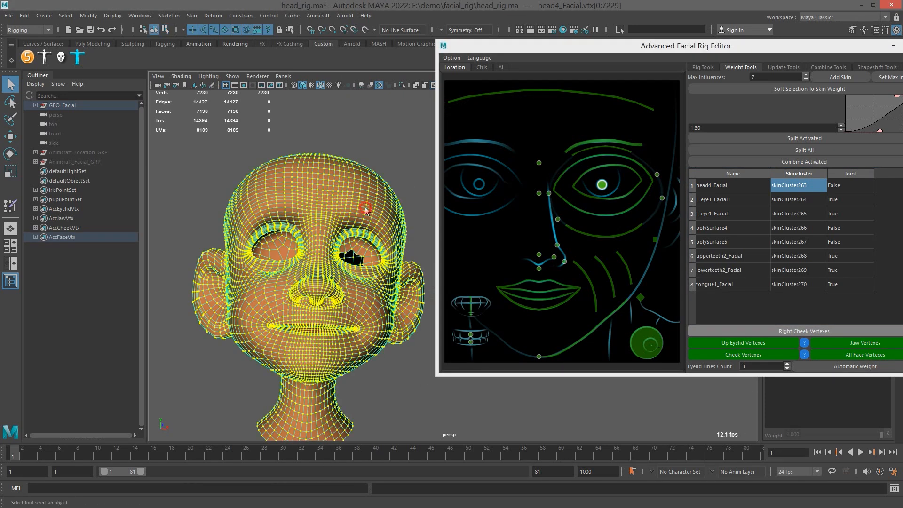
key(ctrl+shift+h)
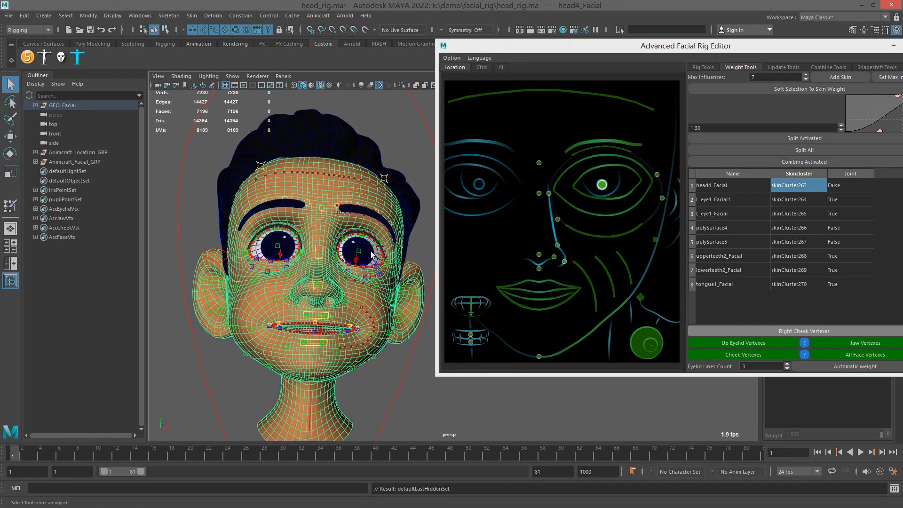
- Isolate the head mesh and examine the edge lines around the left upper eyelid for the Eyelid Lines Count
scroll(374, 259, up, 8)
scroll(263, 217, up, 2)
alt+middle_drag(262, 216, 356, 256)
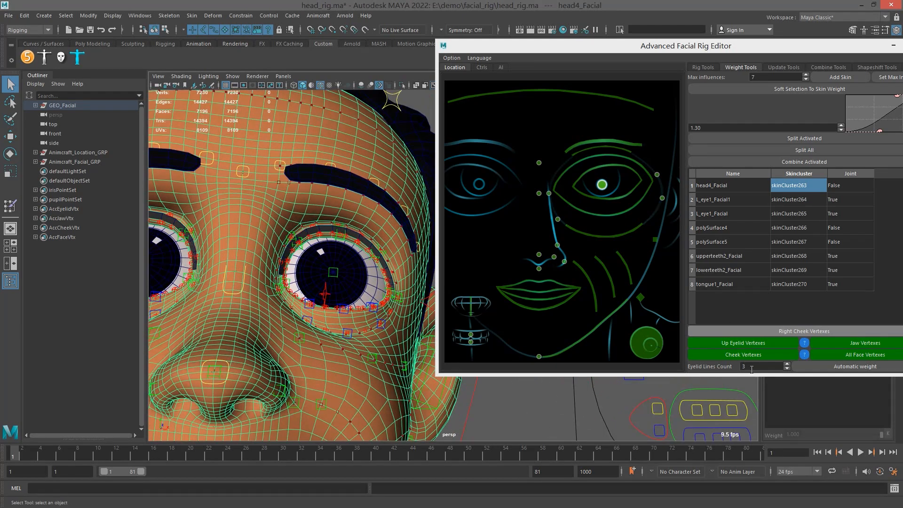
click(760, 367)
scroll(312, 301, up, 3)
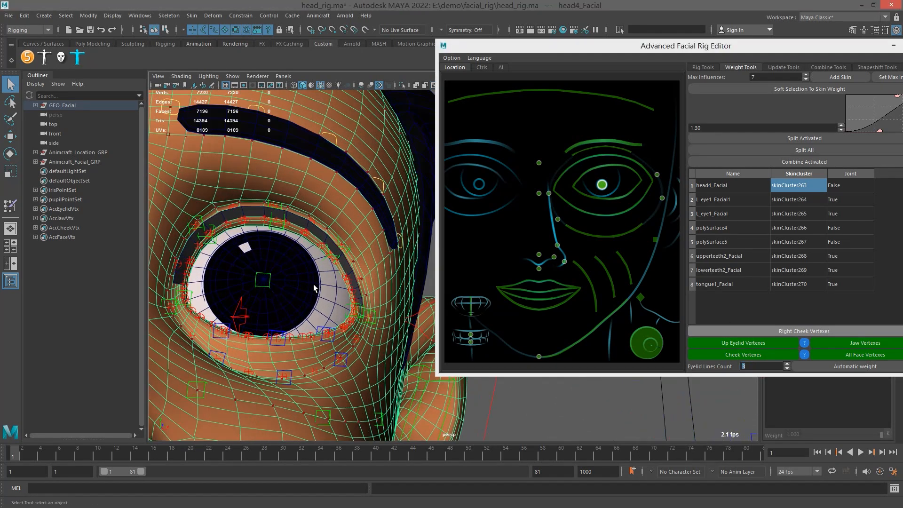
key(alt+h)
alt+drag(322, 270, 357, 270)
scroll(356, 270, up, 3)
mouse_move(357, 270)
alt+middle_down()
mouse_move(350, 279)
mouse_move(367, 283)
alt+middle_up()
scroll(358, 278, up, 1)
right_drag(349, 269, 345, 235)
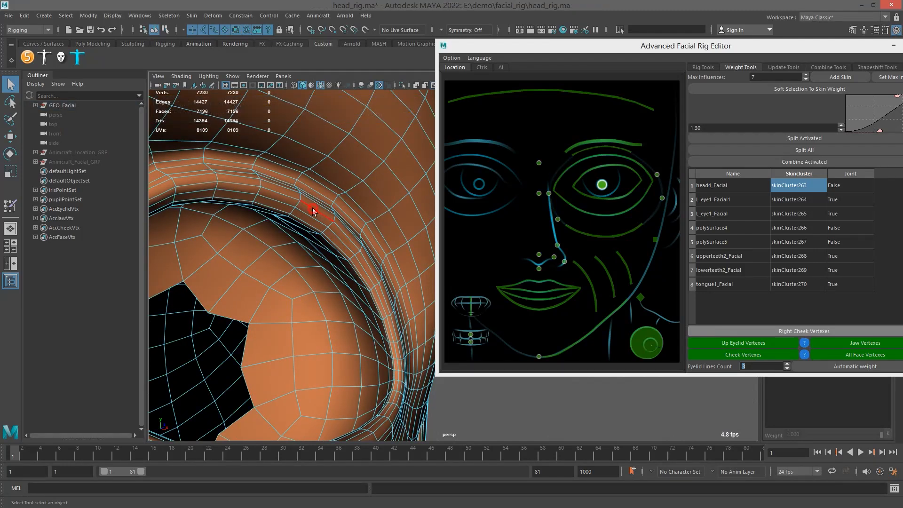
click(313, 211)
shift+click(301, 223)
mouse_move(326, 213)
alt+mouse_down()
mouse_move(336, 206)
mouse_move(351, 224)
mouse_move(337, 228)
mouse_move(348, 244)
alt+mouse_up()
alt+right_drag(340, 243, 146, 183)
- Reselect the head mesh, show the hidden objects again and run Automatic weight with Eyelid Lines Count 3
right_drag(346, 196, 390, 183)
scroll(359, 241, down, 5)
alt+middle_drag(359, 242, 347, 177)
alt+drag(347, 177, 364, 146)
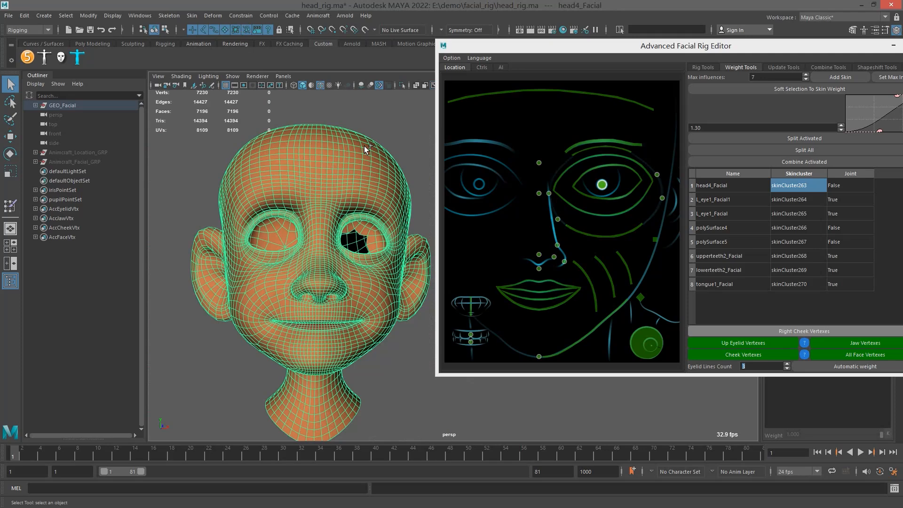
key(ctrl+shift+h)
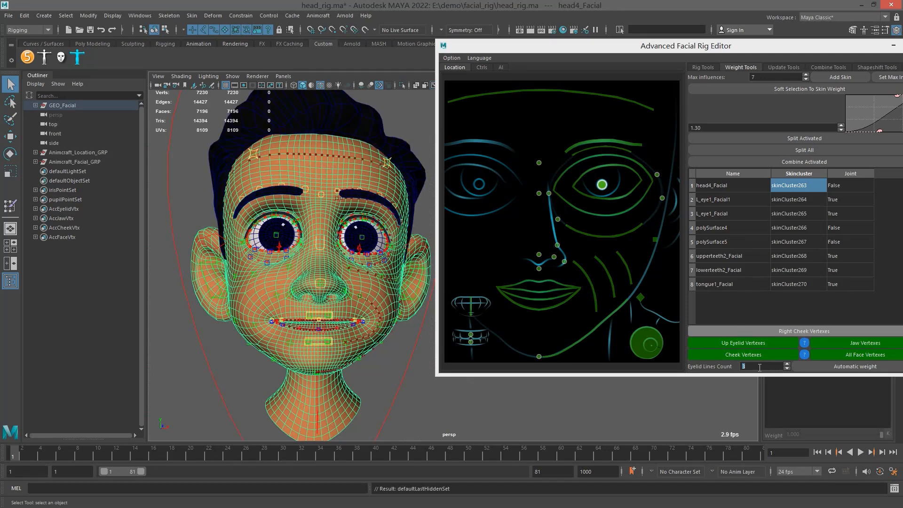
alt+drag(380, 298, 375, 297)
scroll(380, 300, down, 3)
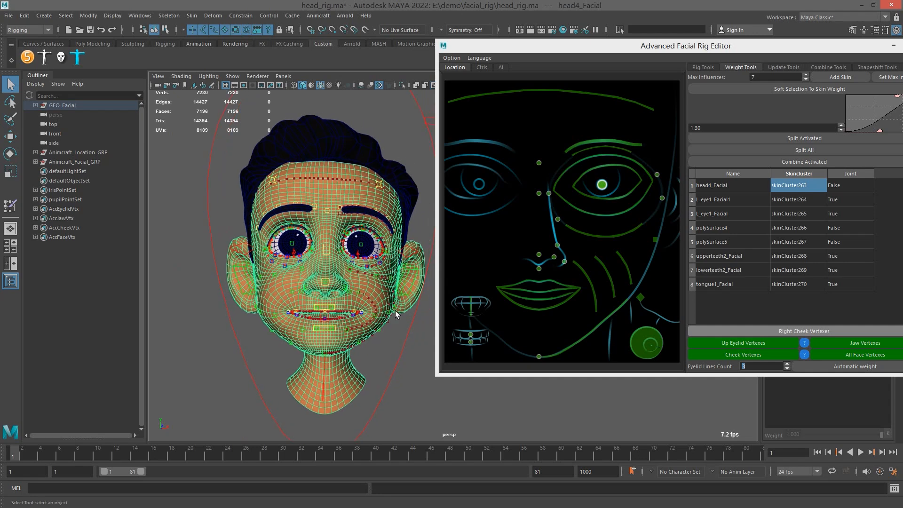
click(857, 366)
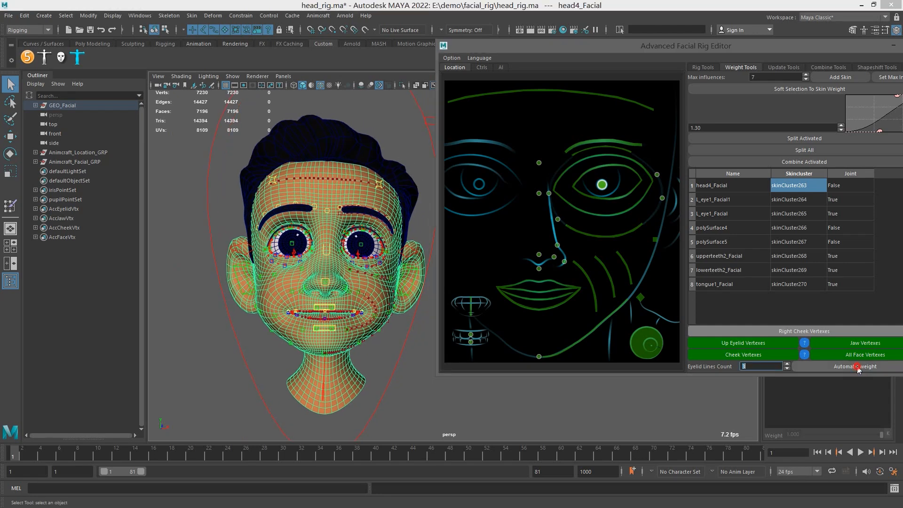
click(435, 261)
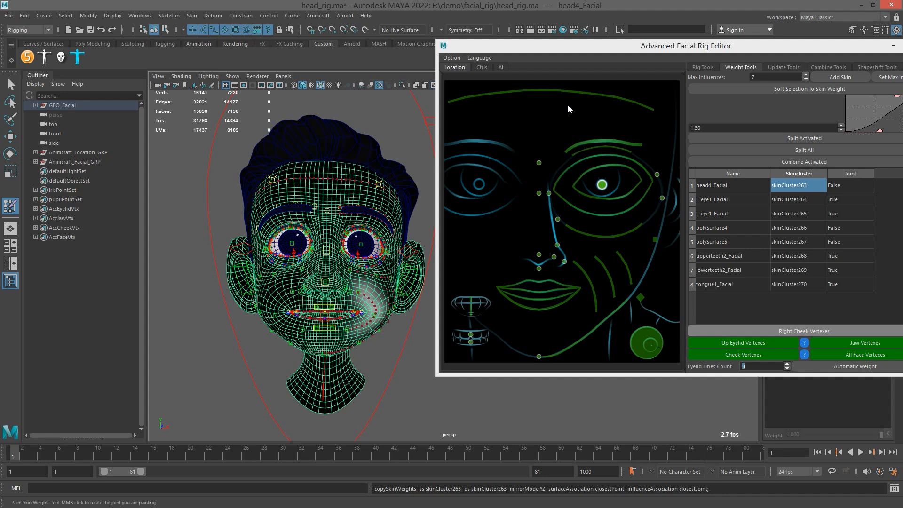
- Test the jaw control on the facial control board by moving it, and undo the move
drag(681, 49, 902, 49)
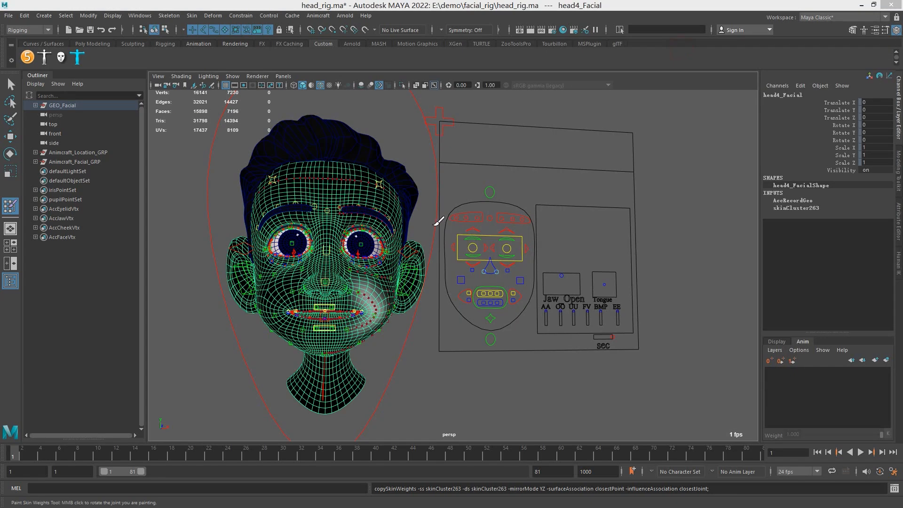
alt+middle_drag(437, 222, 443, 216)
key(q)
click(498, 314)
key(w)
mouse_move(497, 269)
mouse_down()
mouse_move(497, 282)
mouse_move(496, 252)
mouse_up()
key(ctrl+z)
key(ctrl+z)
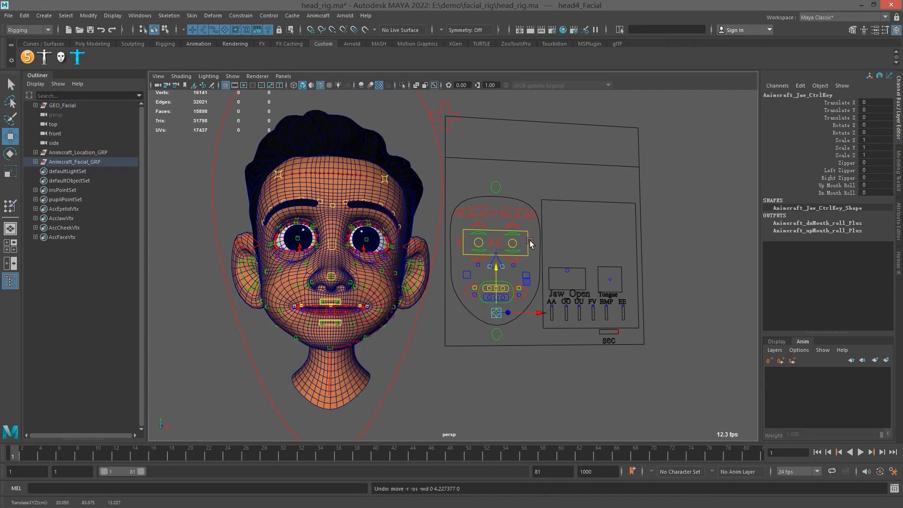
- Test the left and right eyebrow controls together by raising them, and undo the move
click(480, 212)
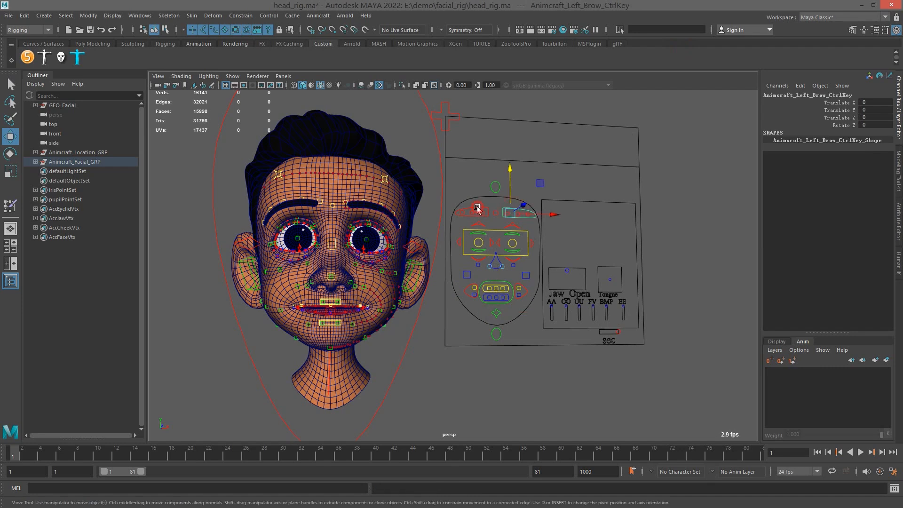
drag(453, 180, 475, 147)
key(ctrl+z)
- Select both eyebrow meshes and add them as Accessories in the rig tools of the Advanced Facial Rig Editor
alt+middle_drag(390, 206, 433, 229)
scroll(432, 231, up, 5)
key(q)
click(433, 230)
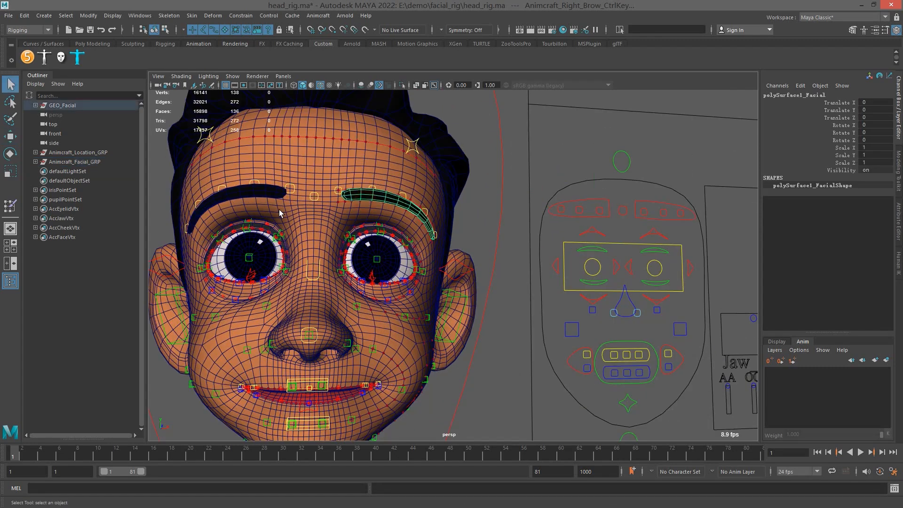
drag(0, 116, 308, 123)
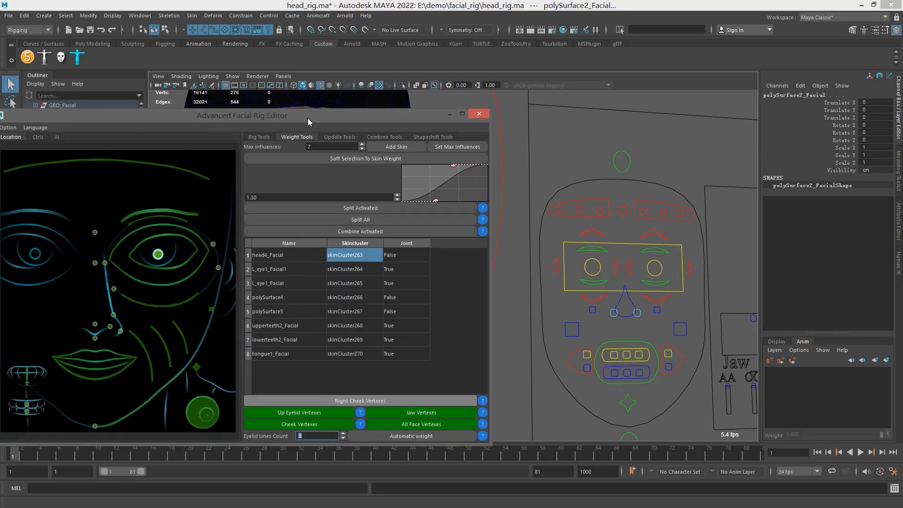
click(261, 137)
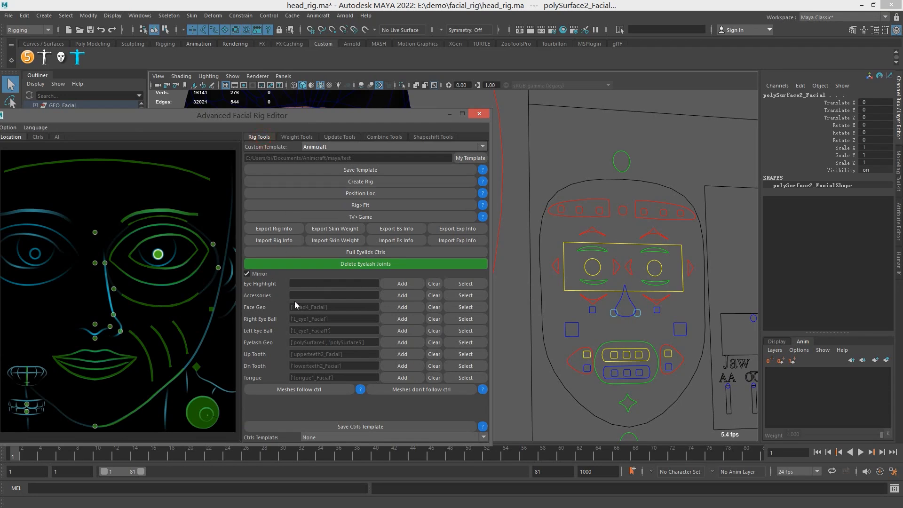
click(403, 295)
- Add skin to the two eyebrow meshes with Max influences 7
mouse_move(399, 118)
mouse_down()
mouse_move(23, 121)
mouse_move(406, 132)
mouse_up()
click(298, 150)
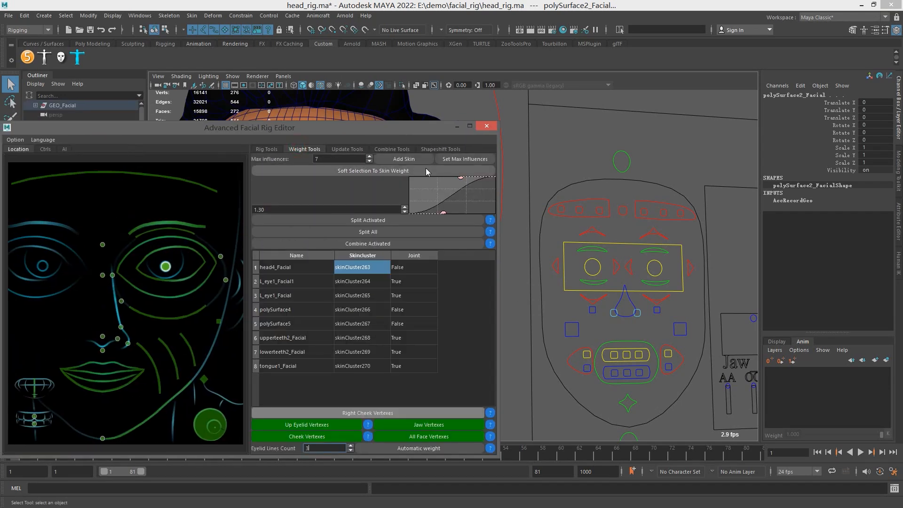
click(403, 159)
- Copy the head mesh's skin weights onto the right eyebrow mesh and the left eyebrow mesh
drag(414, 129, 0, 137)
click(344, 198)
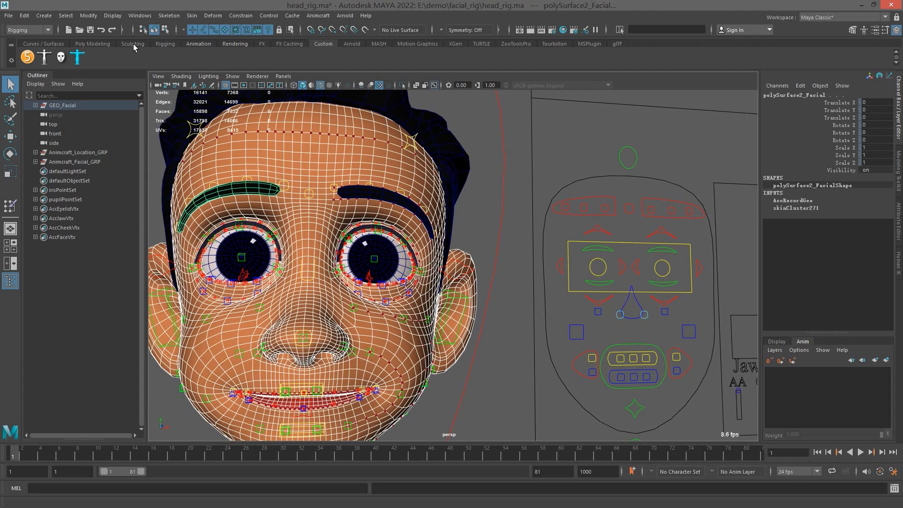
click(166, 44)
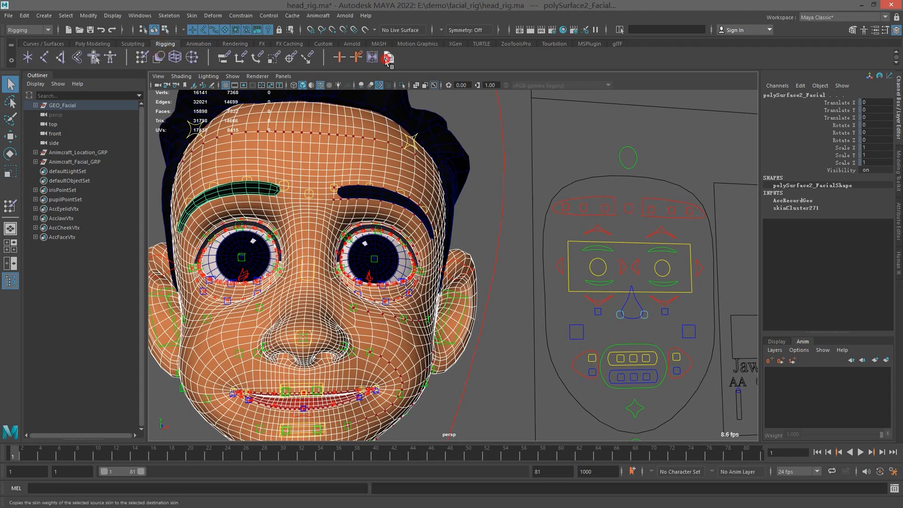
click(366, 186)
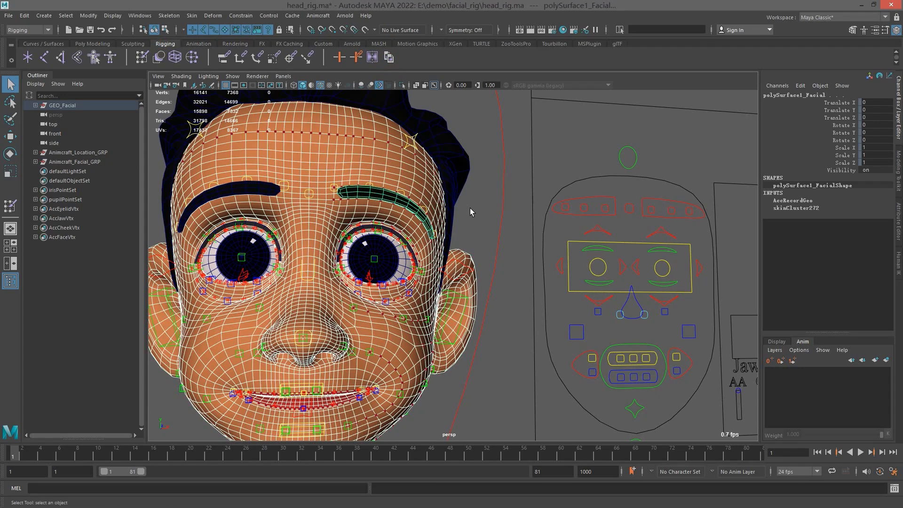
- Test both eyebrow controls and the left upper eyelid control by moving them, and undo each move
click(658, 201)
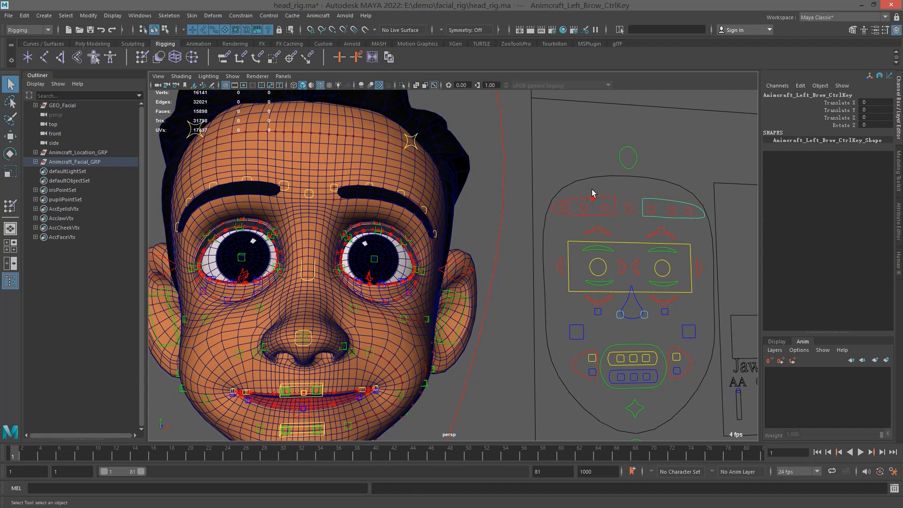
shift+click(595, 196)
key(w)
drag(570, 174, 619, 182)
key(ctrl+z)
click(667, 249)
mouse_move(662, 209)
mouse_down()
mouse_move(663, 225)
mouse_move(661, 206)
mouse_move(663, 222)
mouse_move(665, 212)
mouse_up()
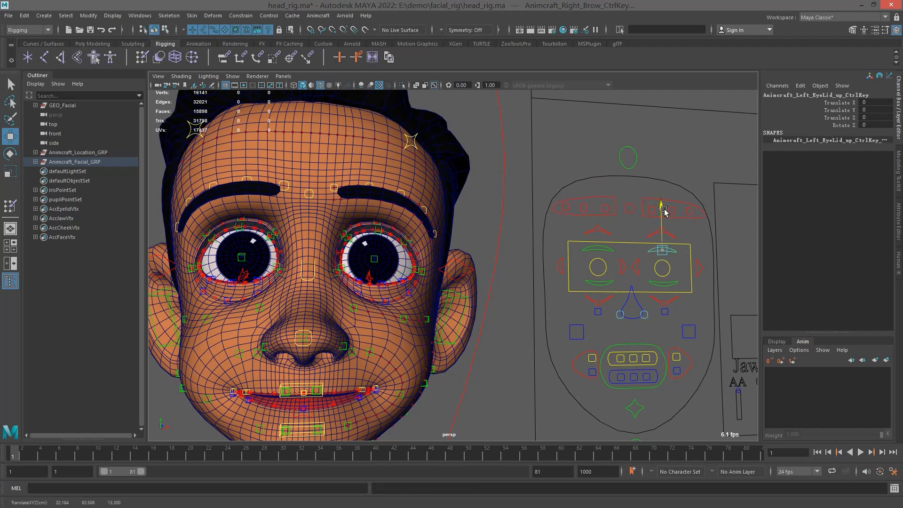
- Close the left eye with the Blink attribute of its eye aim control and examine the upper eyelash
click(663, 268)
click(846, 125)
middle_drag(494, 255, 529, 249)
alt+drag(529, 249, 492, 260)
scroll(318, 269, up, 5)
alt+middle_drag(318, 269, 452, 264)
scroll(451, 264, up, 3)
alt+drag(452, 264, 442, 266)
- Open the left upper eyelash mesh in the Paint Skin Weights tool and choose the Left_UpEyelash_SkinSurface influence
key(q)
click(491, 267)
scroll(474, 276, down, 6)
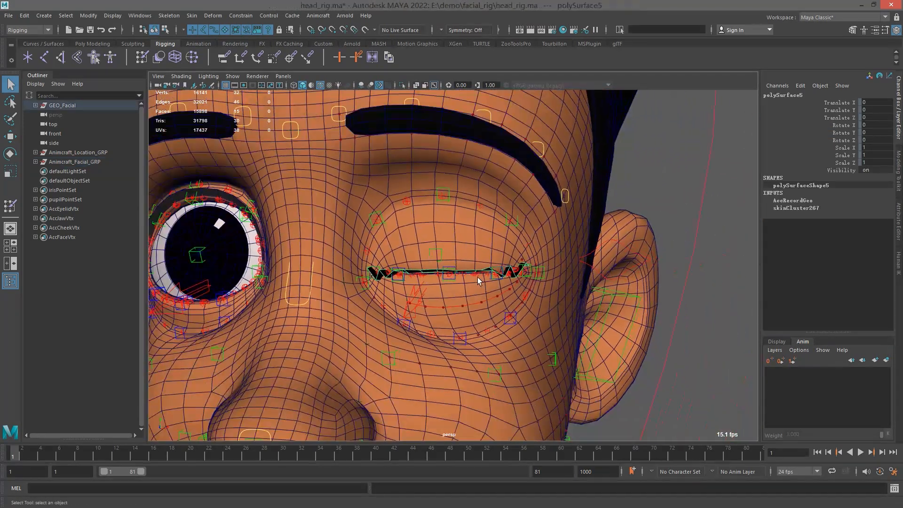
click(142, 57)
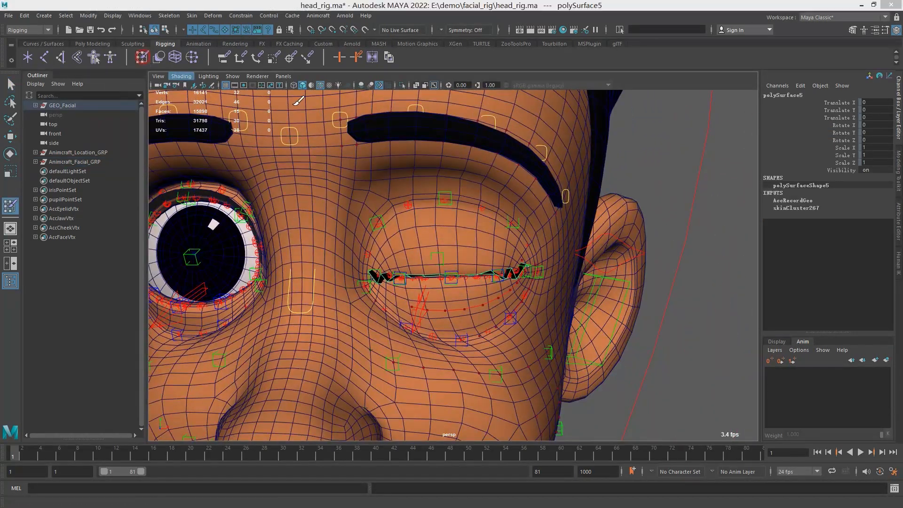
mouse_move(423, 150)
mouse_down()
mouse_move(846, 151)
mouse_move(775, 149)
mouse_up()
drag(850, 248, 854, 305)
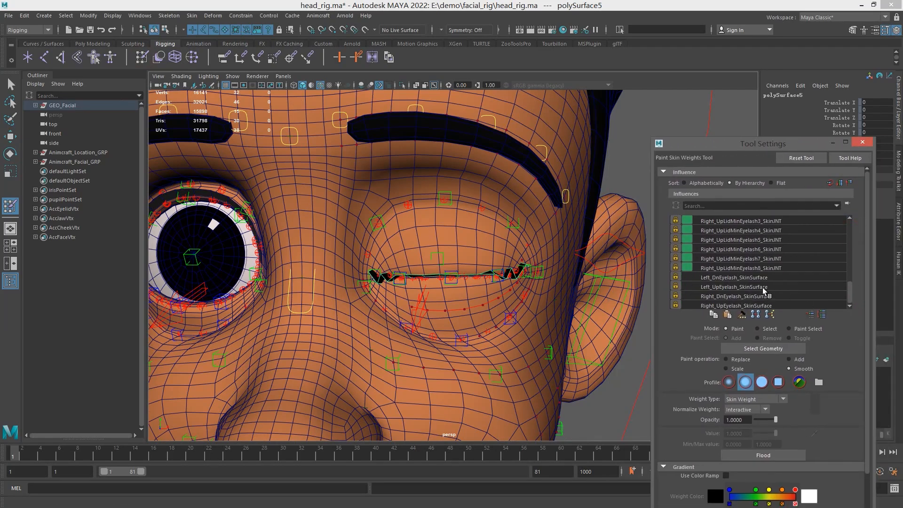
click(746, 287)
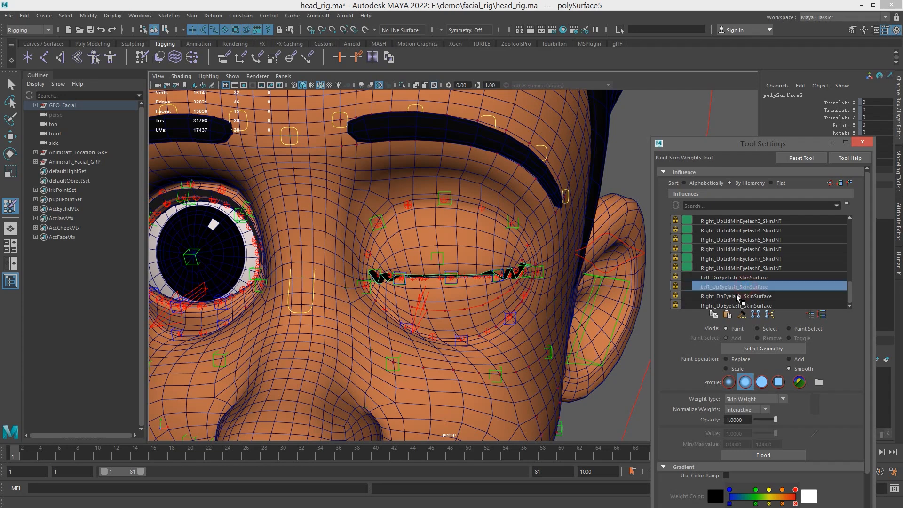
- Unlock all influences, flood the eyelash with Left_UpEyelash_SkinSurface using Add at value 1, and close the tool settings
click(676, 286)
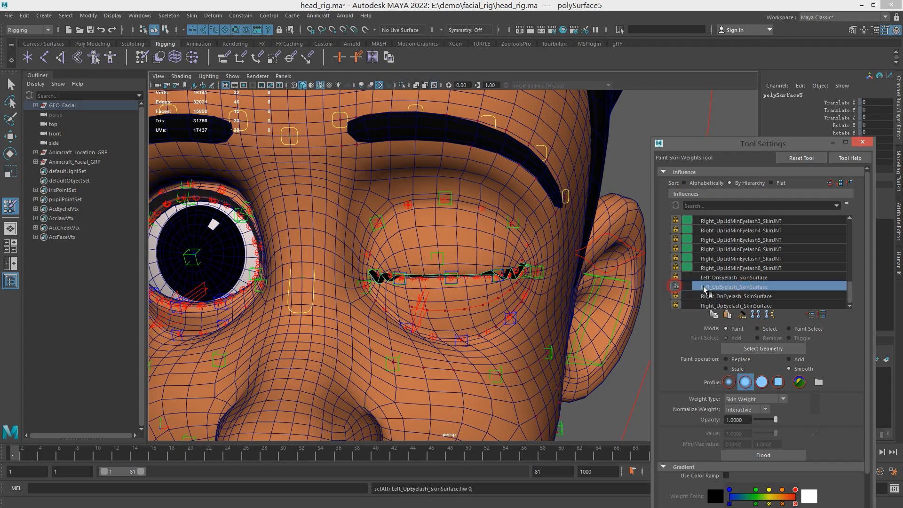
right_click(716, 287)
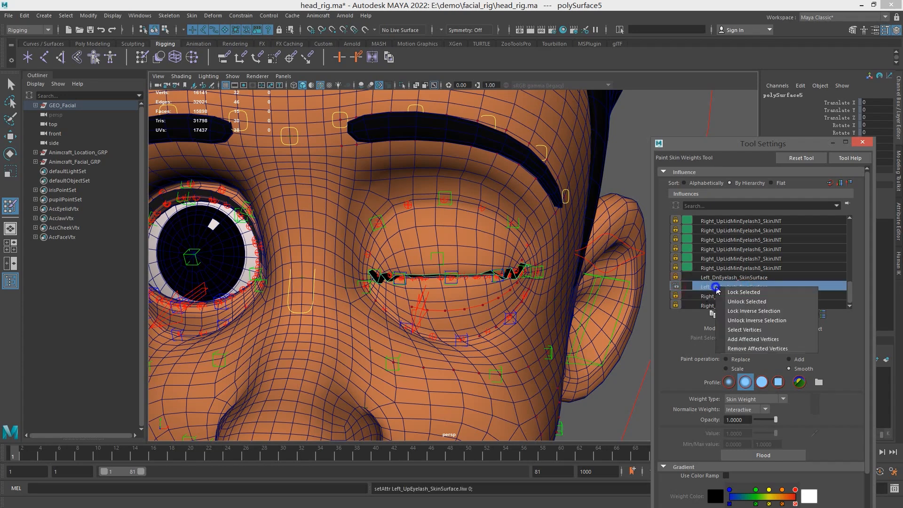
click(785, 320)
click(793, 359)
click(763, 455)
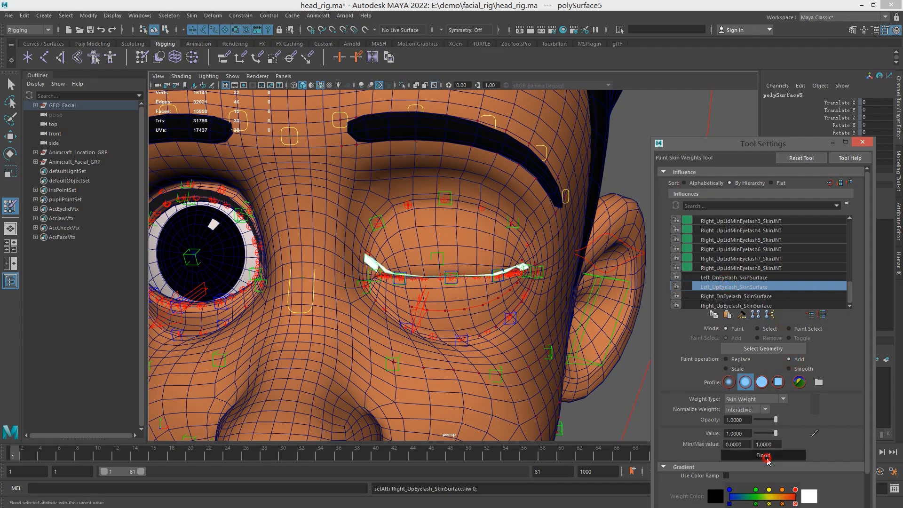
alt+drag(423, 301, 463, 280)
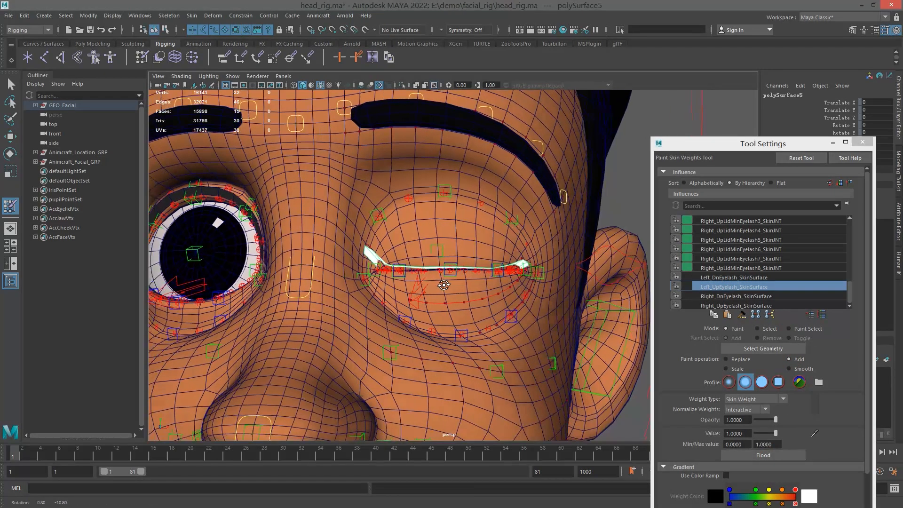
mouse_move(538, 253)
alt+mouse_down()
mouse_move(495, 240)
mouse_move(559, 268)
mouse_move(553, 260)
alt+mouse_up()
click(860, 142)
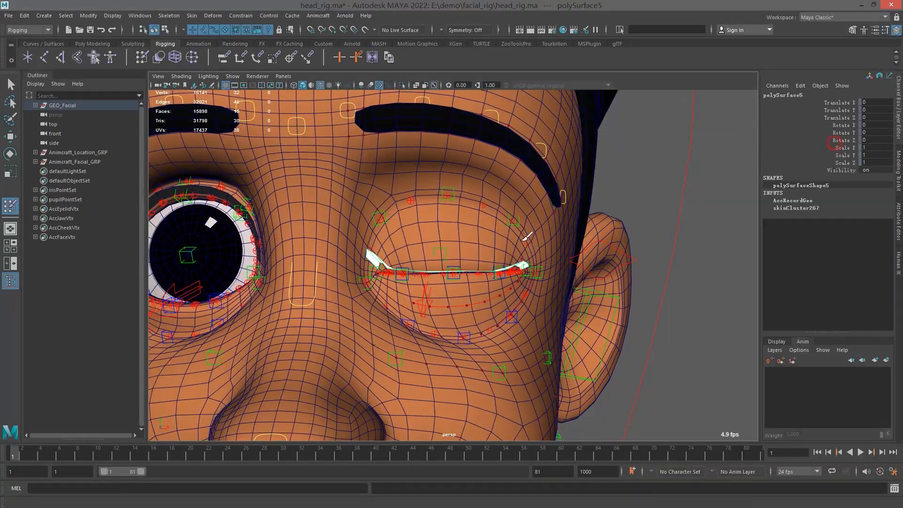
- Reopen the left eye by setting its eye aim control's Blink back to 0
scroll(659, 207, down, 5)
alt+middle_drag(673, 205, 620, 229)
alt+drag(624, 226, 629, 229)
key(q)
click(704, 267)
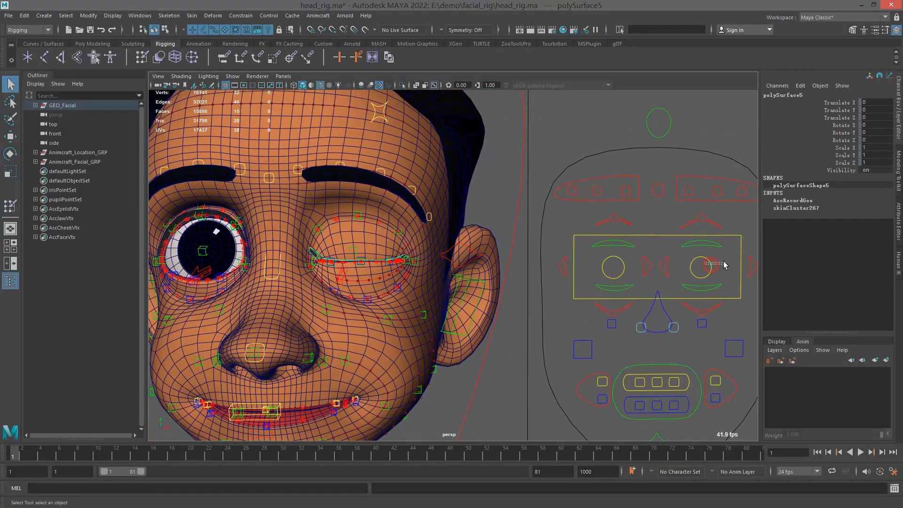
click(848, 125)
middle_drag(470, 278, 454, 257)
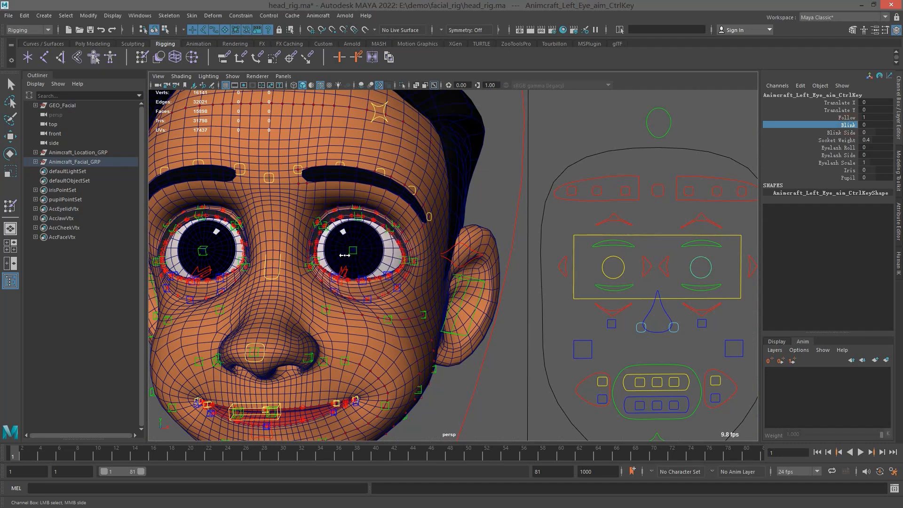
- Put both upper eyelash meshes on a new display layer and hide that layer
alt+middle_drag(342, 255, 416, 248)
click(283, 211)
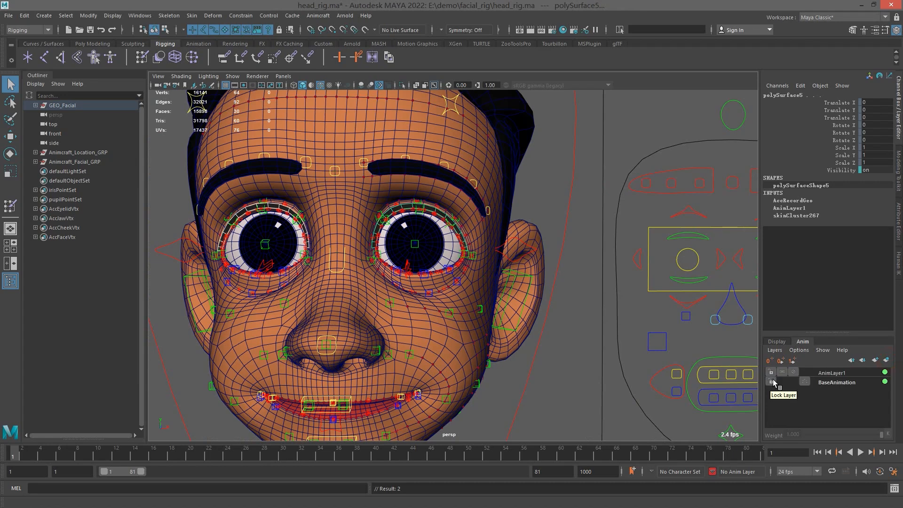
click(777, 342)
click(887, 360)
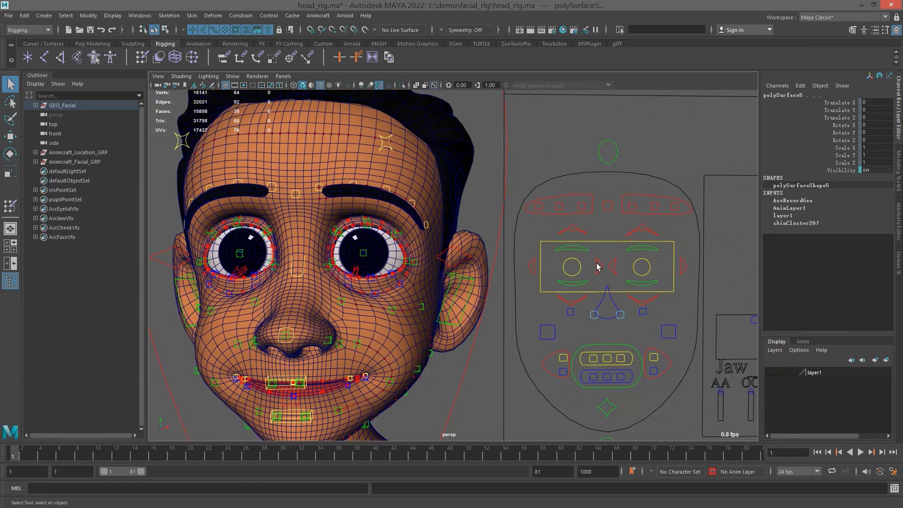
- Test the left lower and upper eyelid controls by moving each one, and undo the moves
click(642, 282)
key(w)
mouse_move(643, 239)
mouse_down()
mouse_move(643, 226)
mouse_move(642, 244)
mouse_up()
key(ctrl+z)
key(ctrl+z)
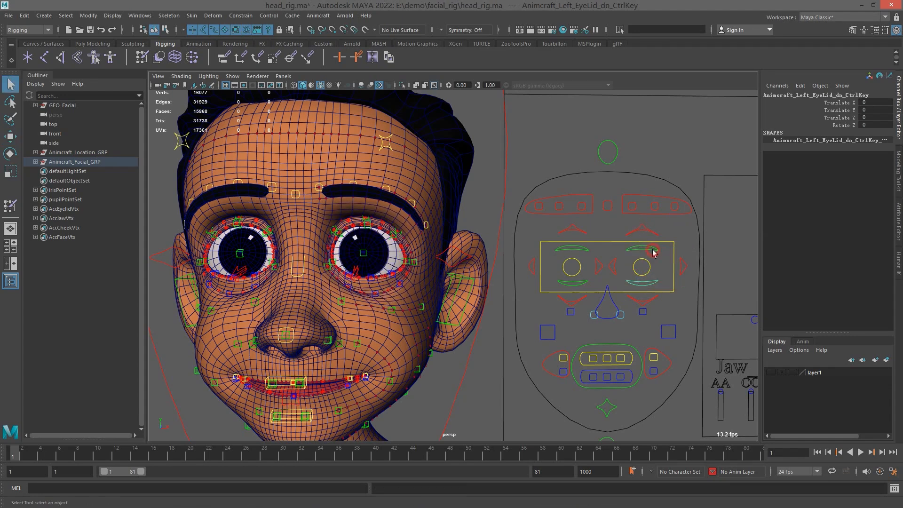
click(654, 249)
key(w)
mouse_move(643, 208)
mouse_down()
mouse_move(641, 231)
mouse_move(642, 210)
mouse_up()
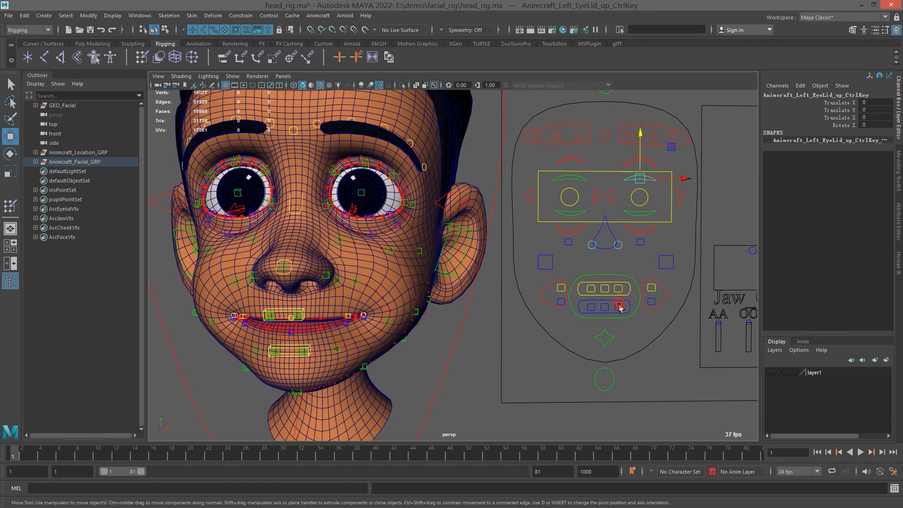
- Test the left lower and upper lip controls by moving them, and undo the moves
click(620, 305)
drag(619, 305, 616, 336)
key(ctrl+z)
key(ctrl+z)
key(ctrl+z)
key(ctrl+z)
key(ctrl+z)
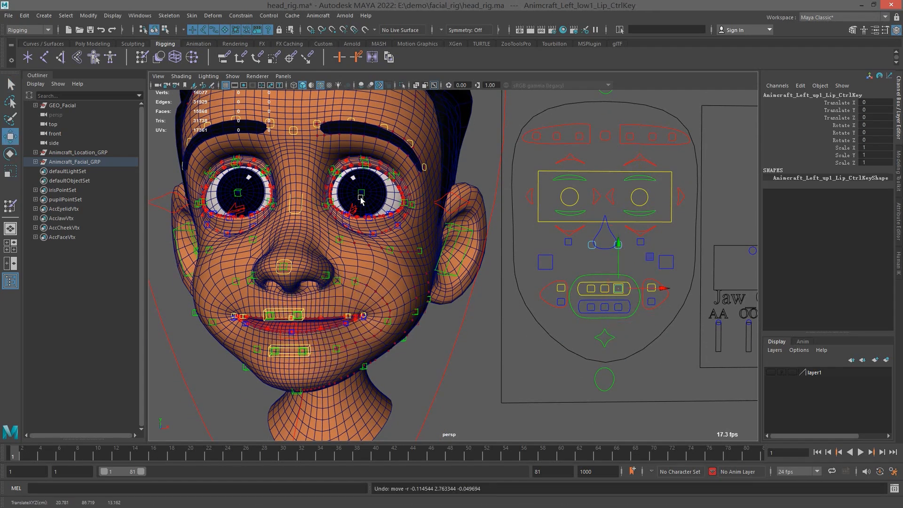
- Open the head mesh in the Paint Skin Weights tool and collapse the Facial_Master_SkinJNT influence hierarchy
alt+middle_drag(361, 199, 373, 220)
alt+middle_drag(353, 159, 363, 189)
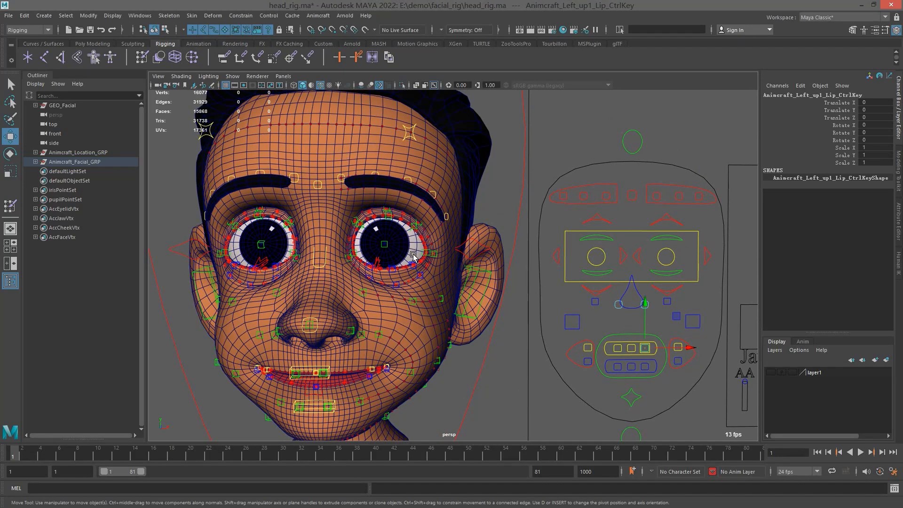
scroll(426, 286, up, 2)
click(371, 130)
click(141, 57)
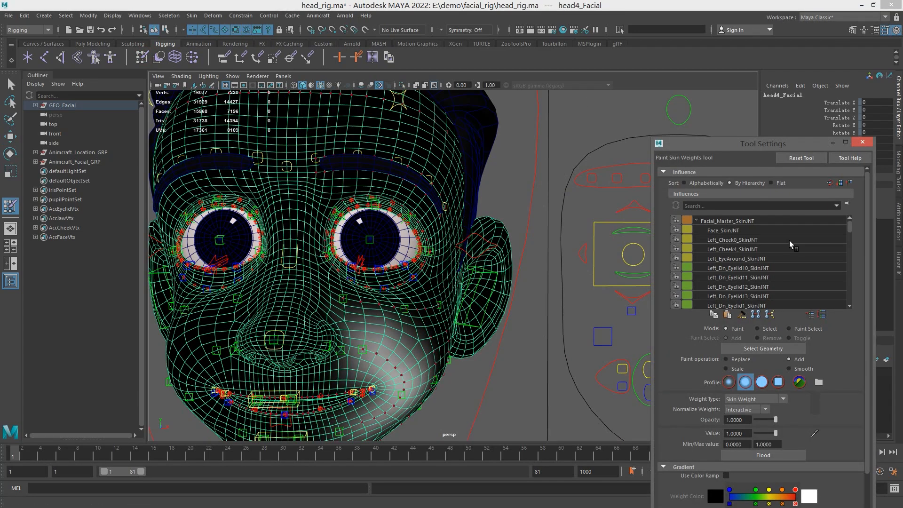
click(698, 220)
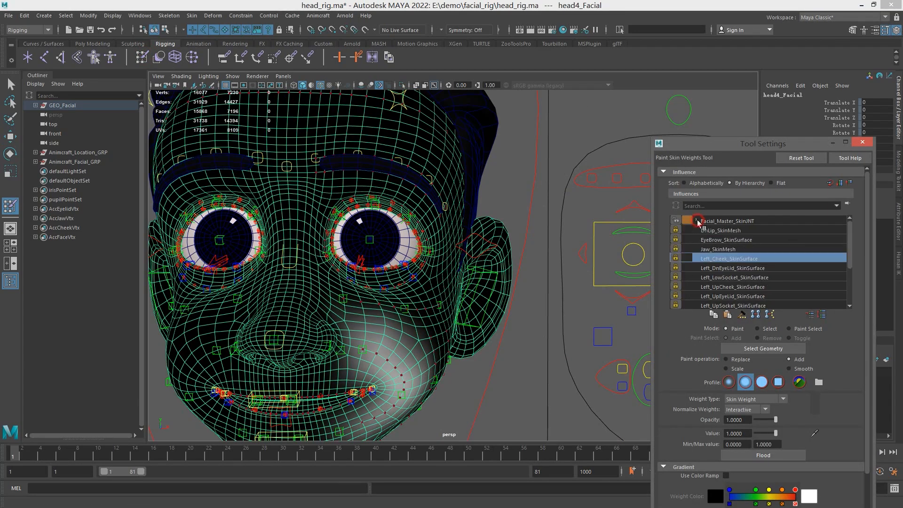
- Examine the head's weights for the DnLip, EyeBrow, Jaw, Left_Cheek, Left_DnEyeLid and Left_LowSocket influences
click(723, 230)
key(f)
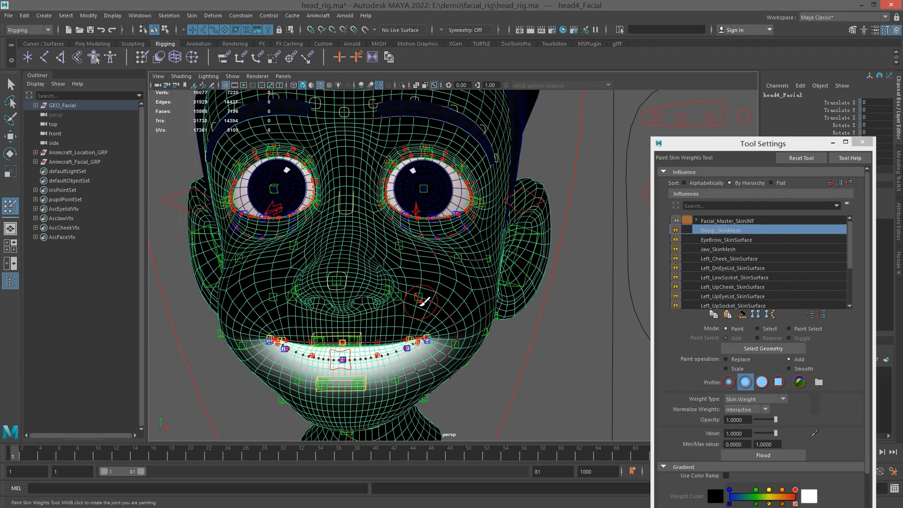
click(742, 241)
key(f)
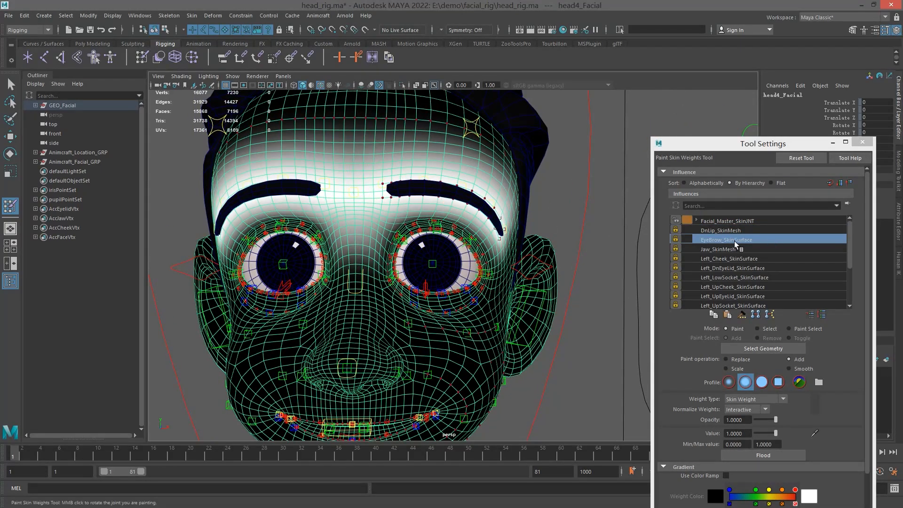
click(729, 250)
alt+middle_drag(421, 336, 437, 258)
alt+drag(473, 282, 477, 219)
click(729, 259)
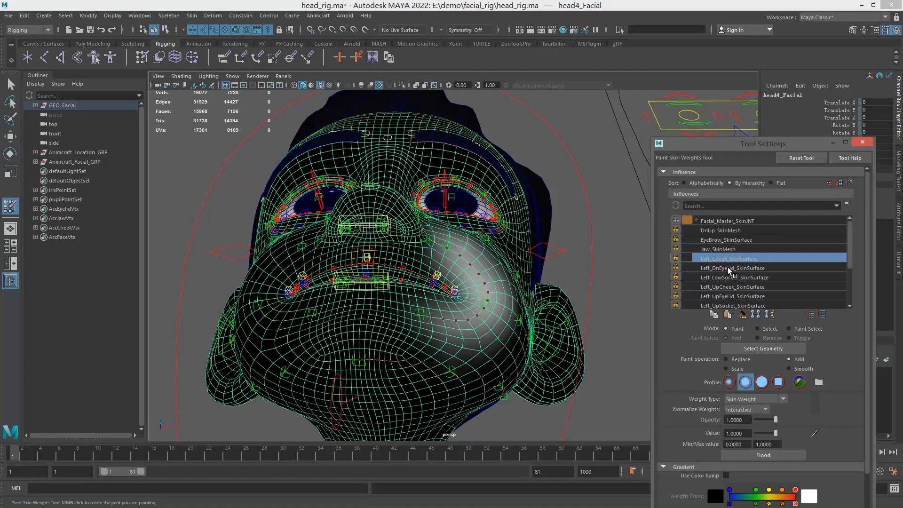
click(730, 268)
click(730, 279)
- Examine the head's skin weights for the Jaw_SkinMesh and Left_UpSocket_SkinSurface influences
click(728, 250)
alt+middle_drag(398, 369, 421, 305)
mouse_move(424, 306)
alt+mouse_down()
mouse_move(381, 330)
mouse_move(390, 342)
mouse_move(379, 347)
mouse_move(433, 352)
alt+mouse_up()
key(b)
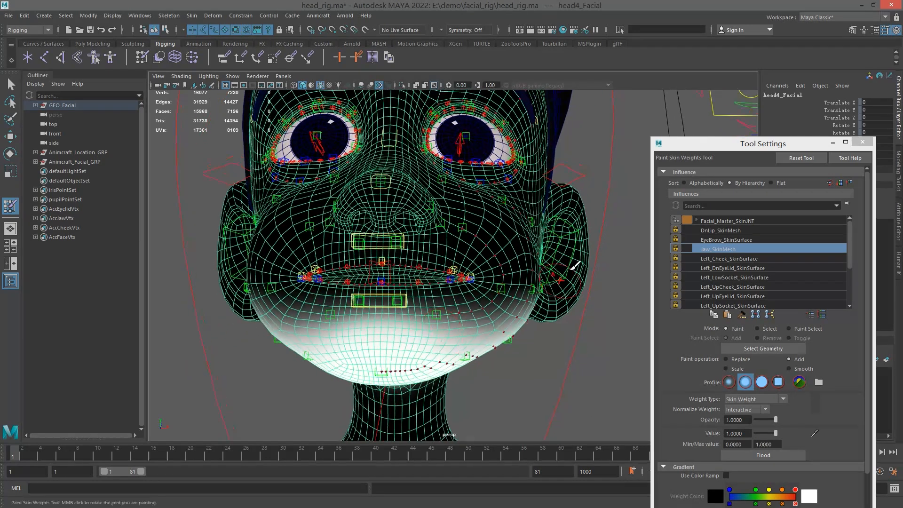
alt+middle_drag(572, 266, 561, 332)
click(739, 305)
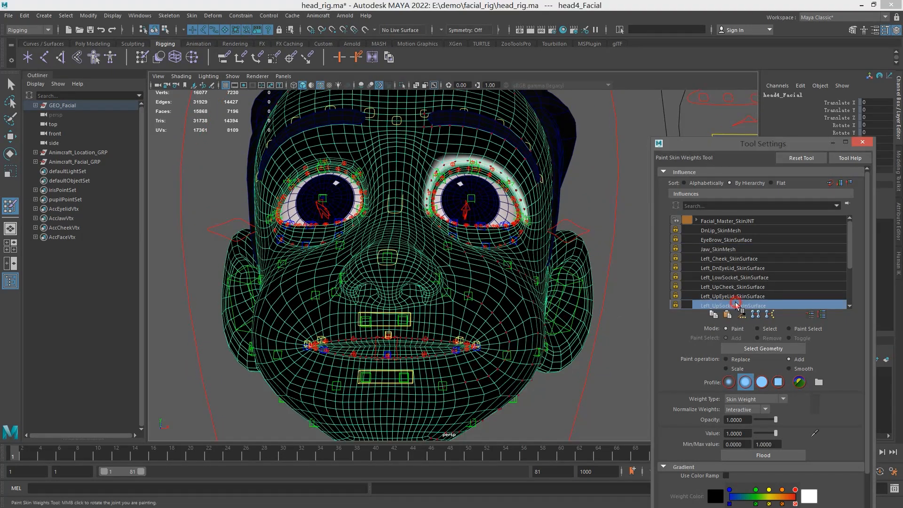
alt+right_drag(462, 277, 531, 293)
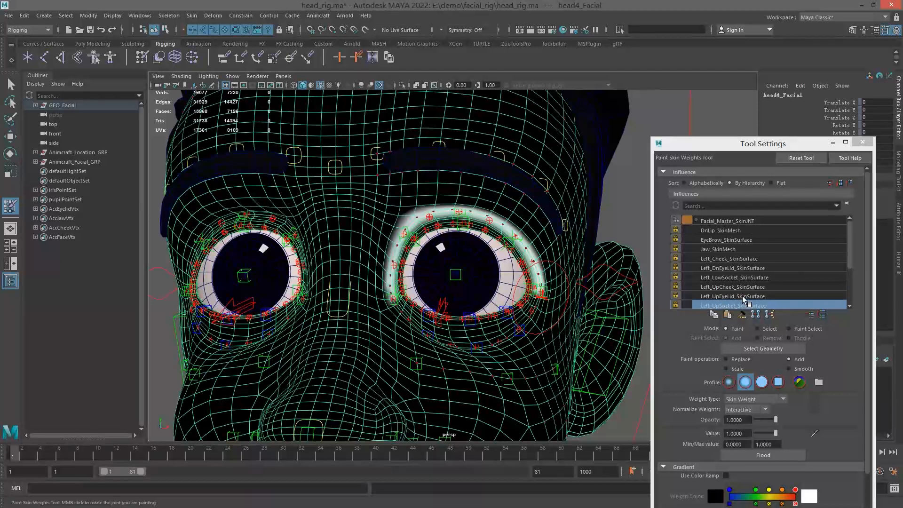
- Review the weights influence by influence, from Left_UpCheek_SkinSurface back up the list to Facial_Master_SkinJNT
click(734, 287)
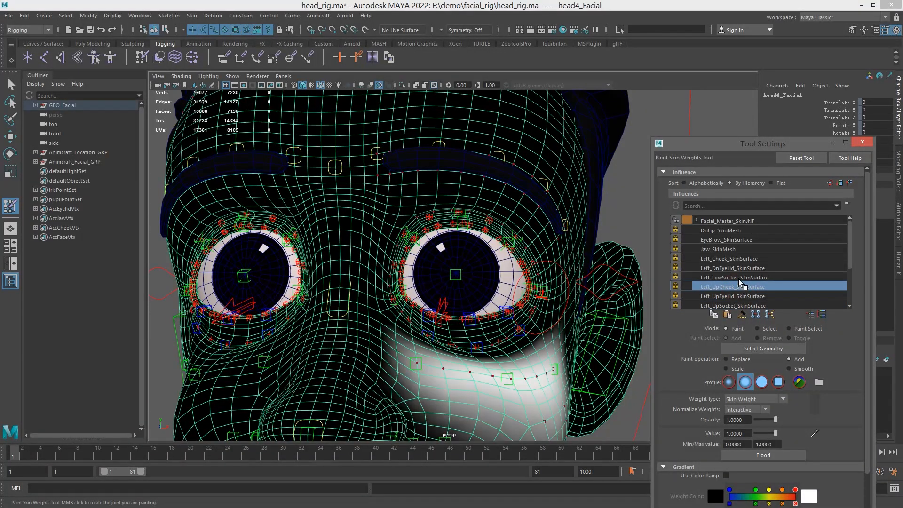
click(737, 277)
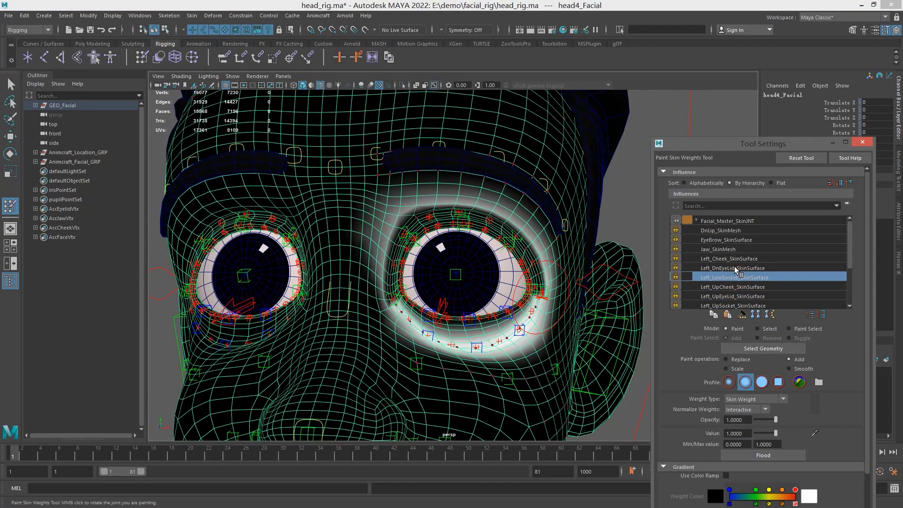
click(735, 266)
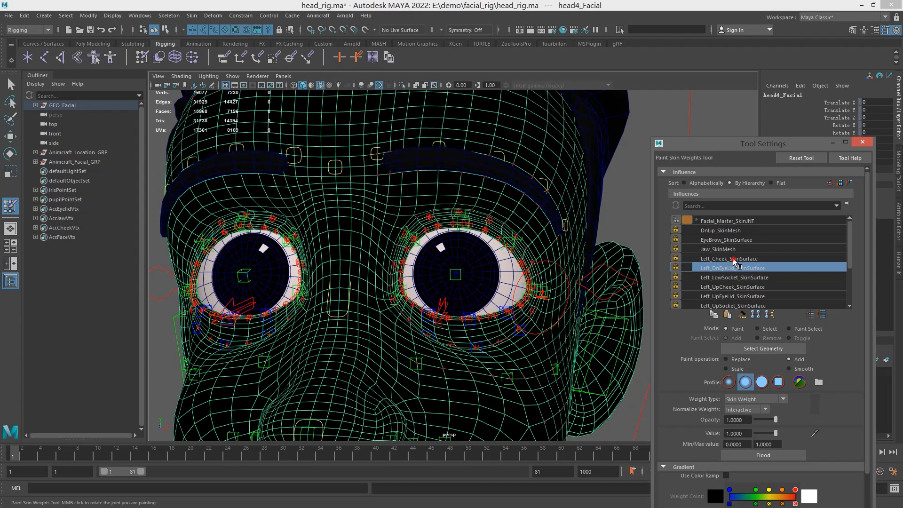
click(730, 258)
click(728, 250)
click(729, 240)
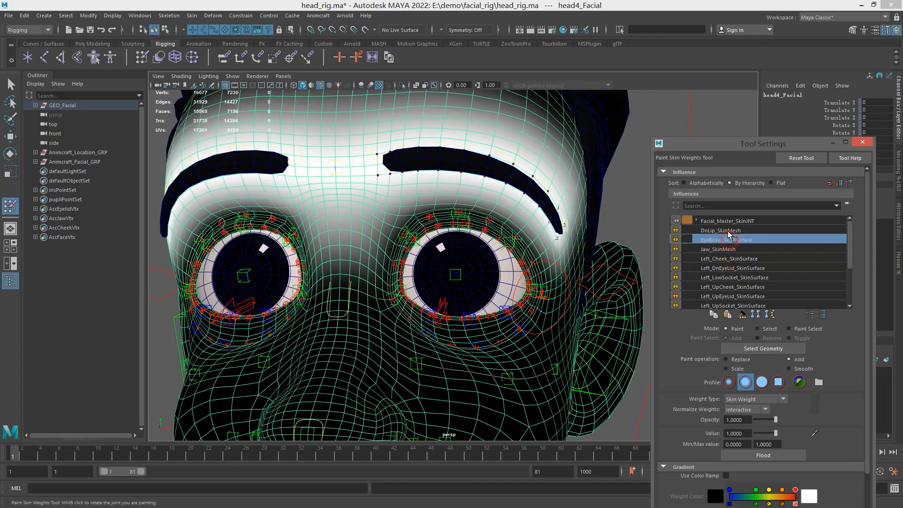
click(726, 230)
click(729, 222)
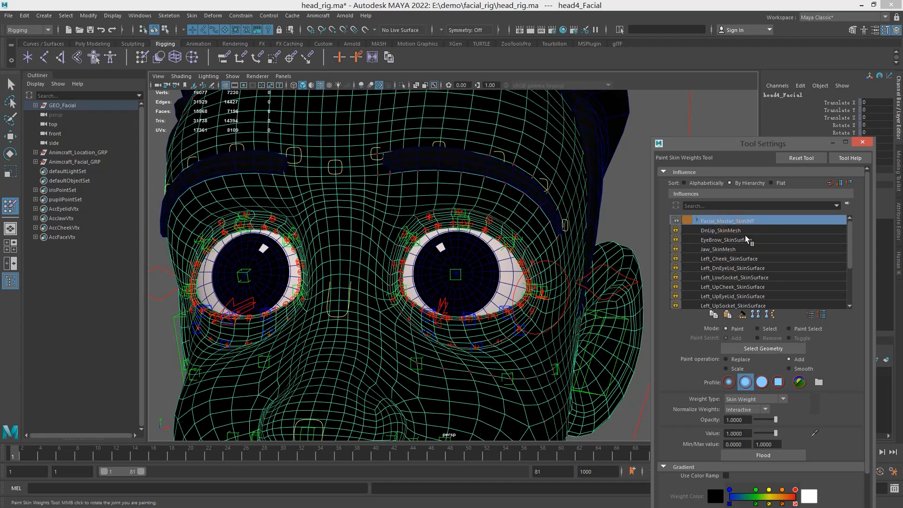
- Leave weight painting, frame the face and place the Facial Rig Editor's Weight Tools beside the head
click(862, 143)
alt+right_drag(509, 210, 387, 206)
alt+drag(387, 207, 403, 210)
key(q)
alt+drag(535, 276, 525, 262)
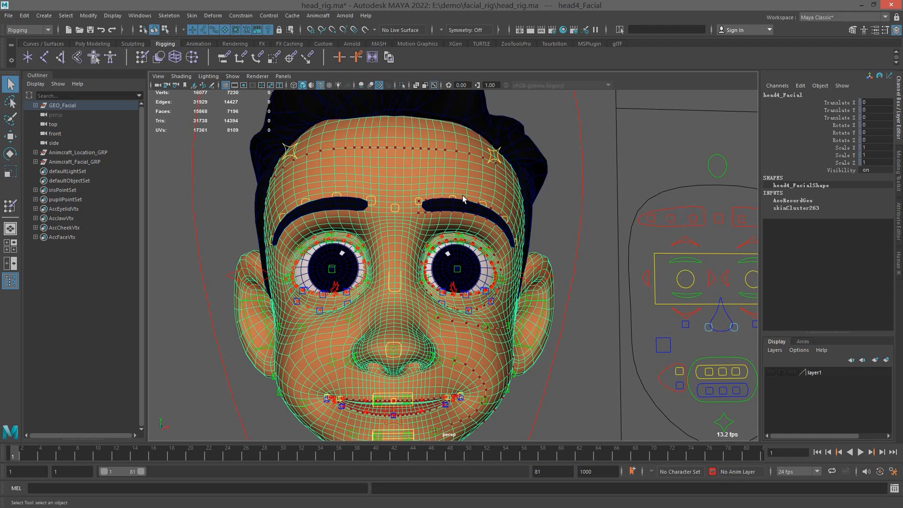
alt+middle_drag(462, 195, 483, 197)
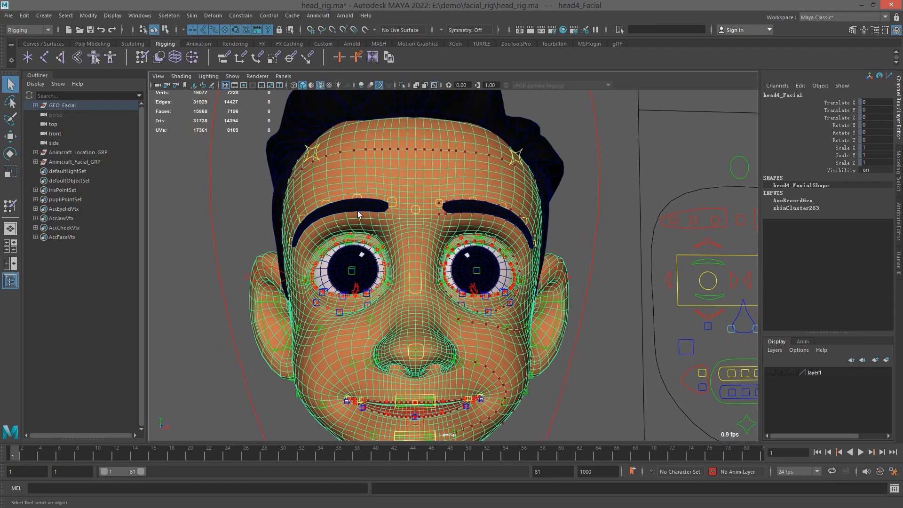
drag(41, 108, 81, 100)
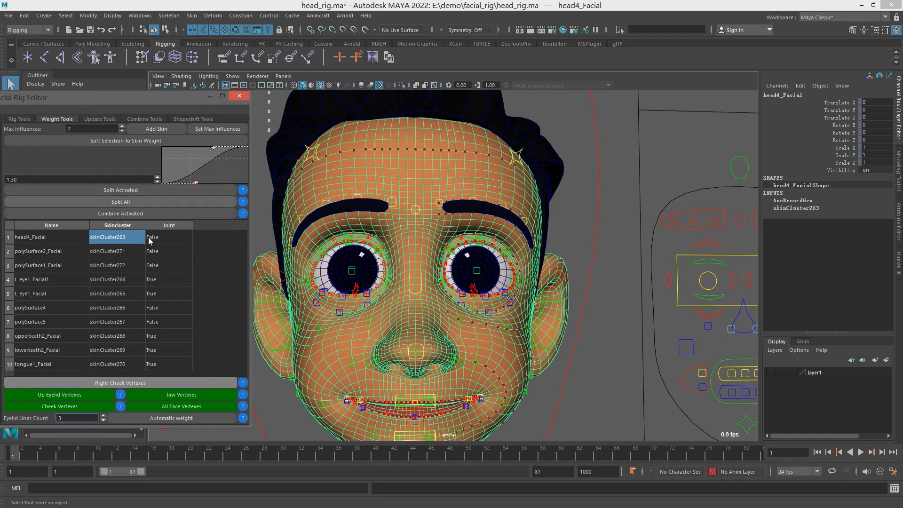
alt+middle_drag(358, 251, 383, 260)
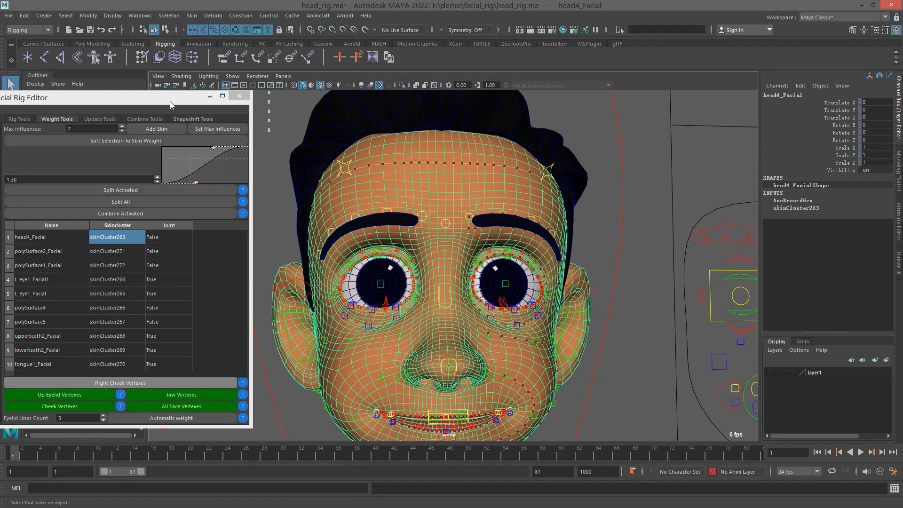
drag(171, 100, 157, 121)
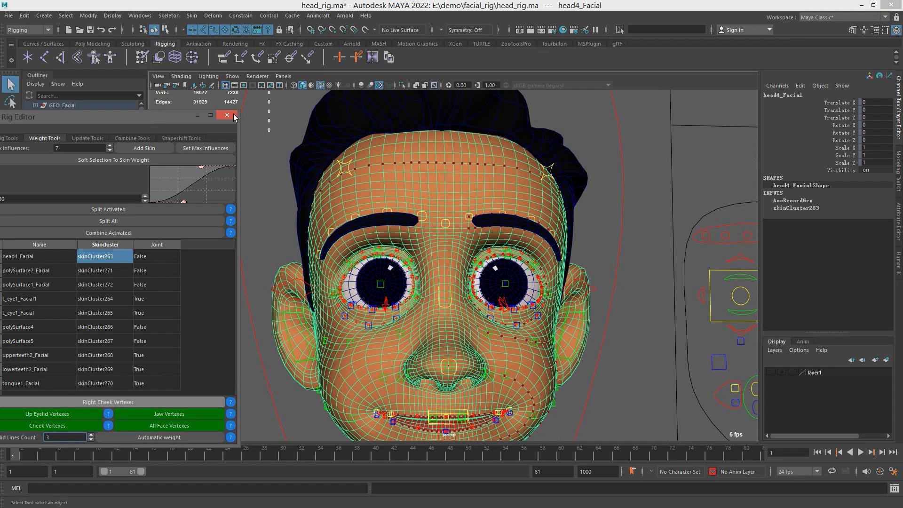
- Activate the EyeBrow_SkinSurface influence in the Paint Skin Weights tool and split it with Split Activated
click(144, 59)
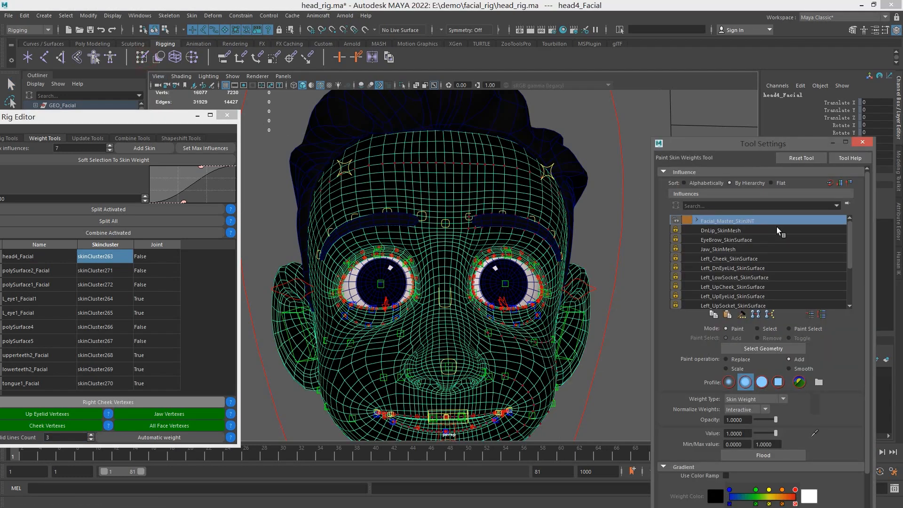
mouse_move(849, 239)
mouse_down()
mouse_move(854, 295)
mouse_move(807, 261)
mouse_move(760, 256)
mouse_up()
click(737, 240)
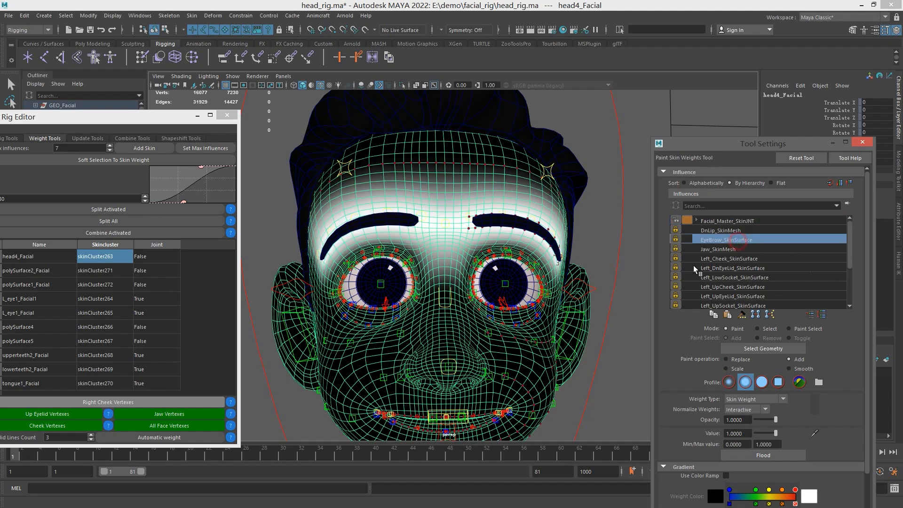
alt+middle_drag(459, 212, 461, 216)
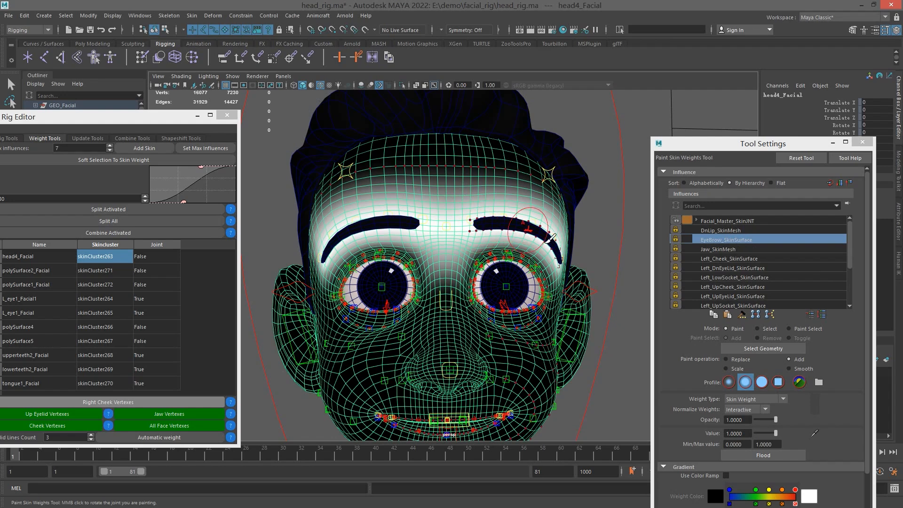
click(127, 210)
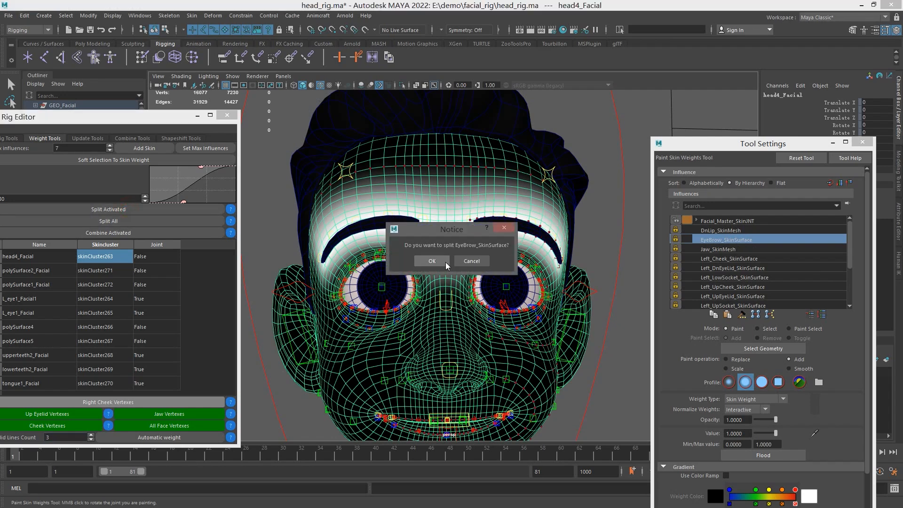
click(434, 260)
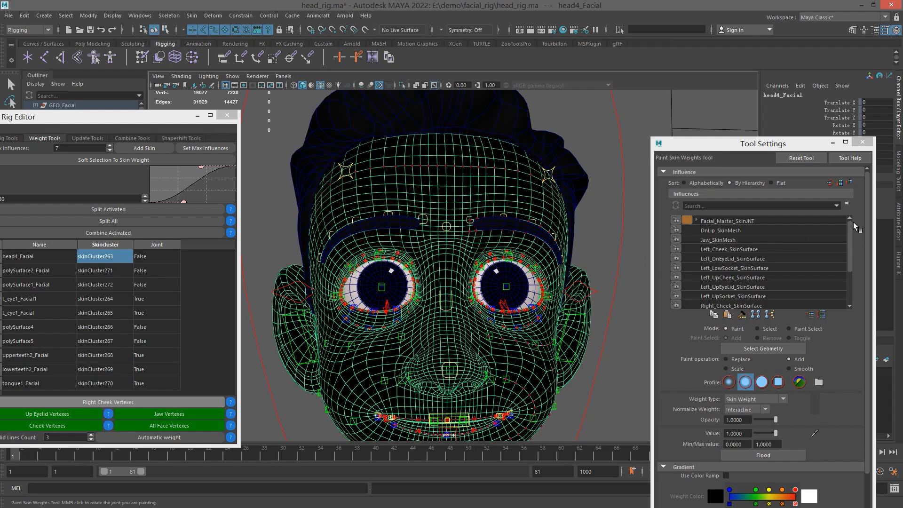
- Expand the Facial_Master_SkinJNT influences and examine the weights of Left_Brow0_SkinJNT through Left_Brow3_SkinJNT
click(852, 241)
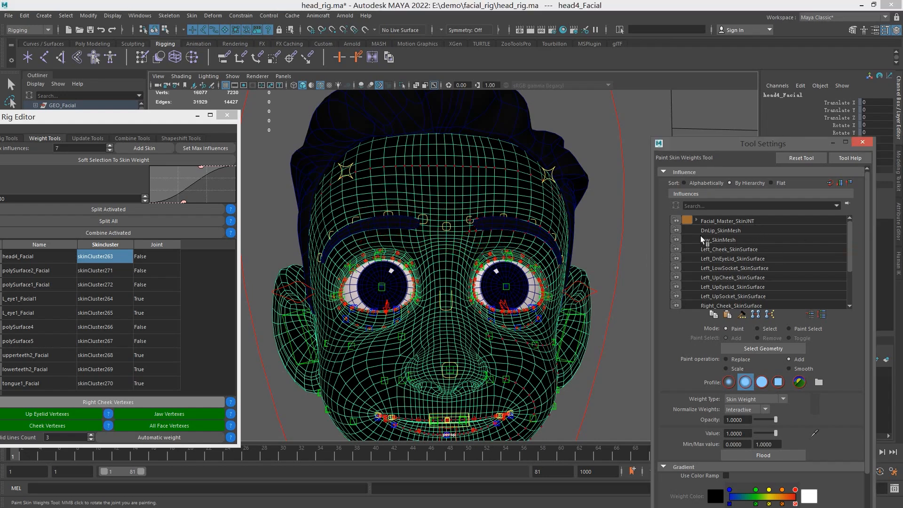
click(696, 220)
click(750, 239)
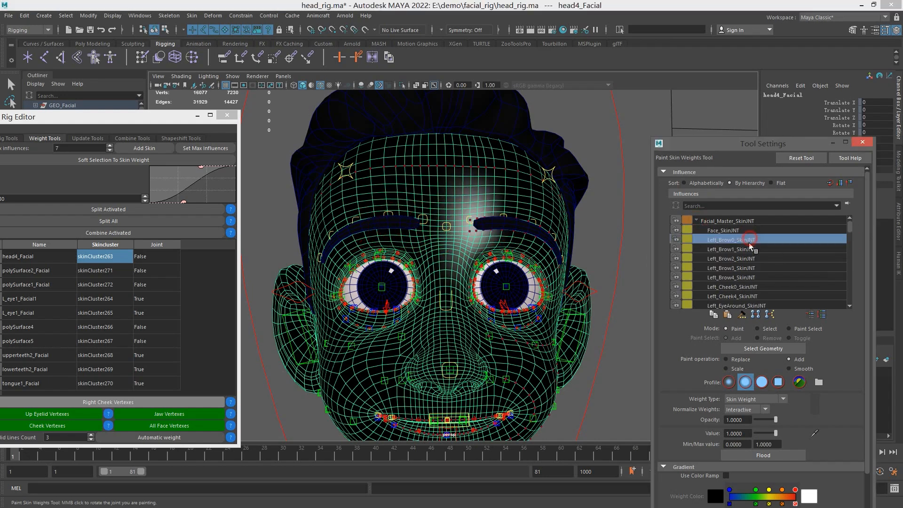
click(744, 249)
click(745, 258)
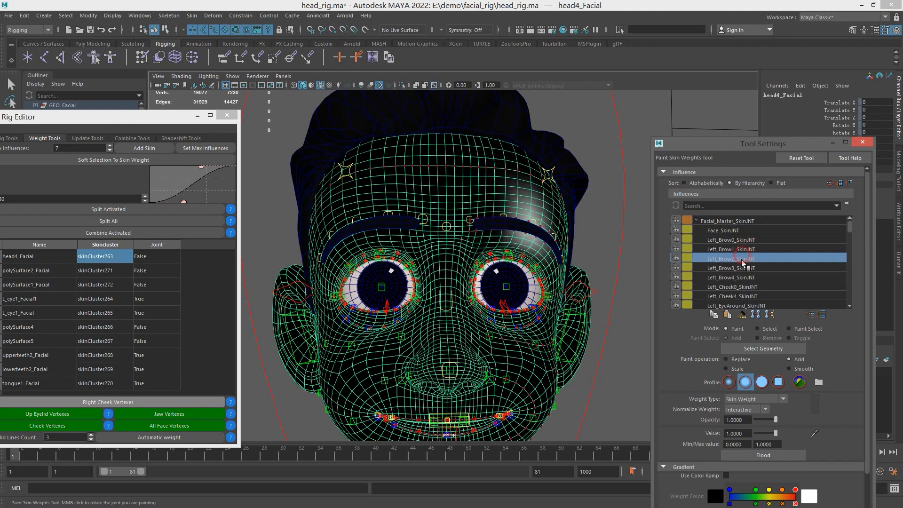
click(741, 268)
alt+right_drag(593, 234, 454, 220)
alt+middle_drag(550, 240, 478, 221)
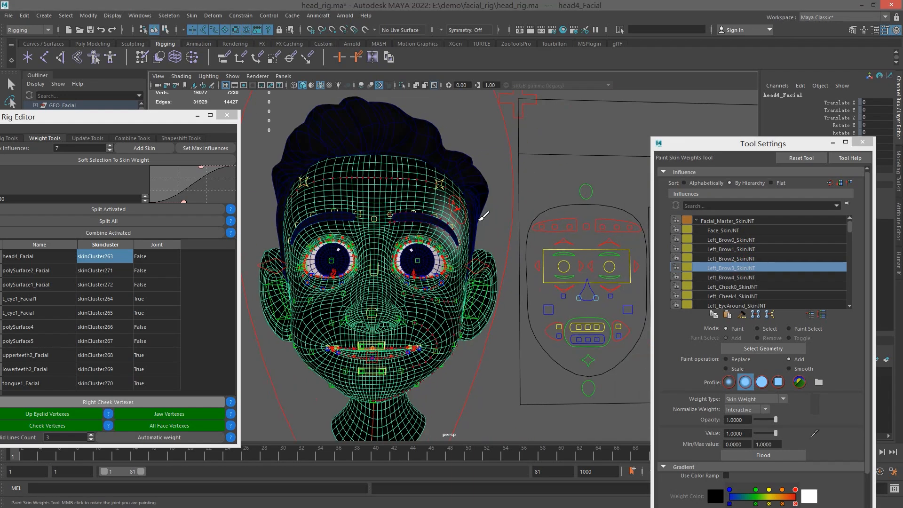
- Test the left brow control by moving it up on the facial control board, and undo the move
key(q)
click(612, 219)
key(w)
mouse_move(606, 184)
mouse_down()
mouse_move(606, 171)
mouse_move(601, 193)
mouse_move(605, 167)
mouse_up()
key(ctrl+z)
- Frame the mouth area and reopen the head mesh in the Paint Skin Weights tool
alt+middle_drag(461, 276, 495, 216)
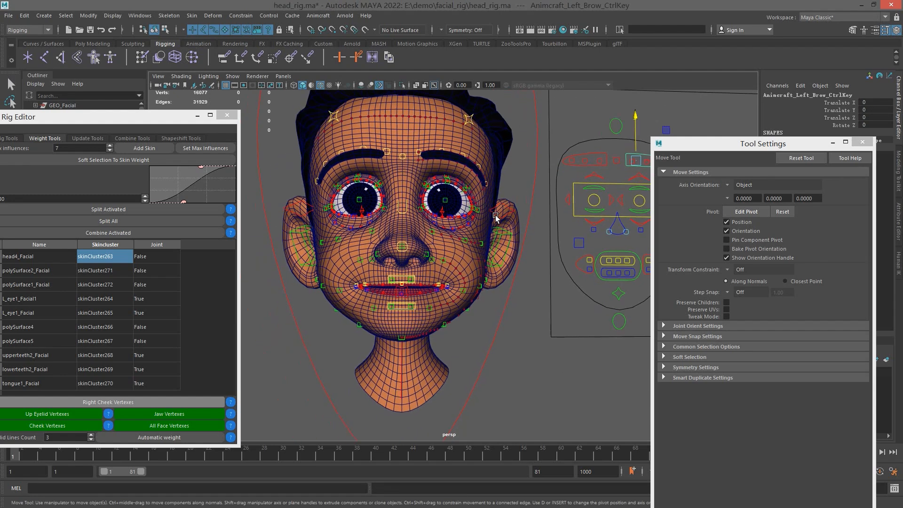
scroll(480, 240, up, 3)
scroll(400, 315, up, 1)
alt+middle_drag(383, 322, 397, 298)
alt+drag(388, 285, 405, 270)
scroll(405, 270, up, 2)
alt+drag(350, 269, 349, 266)
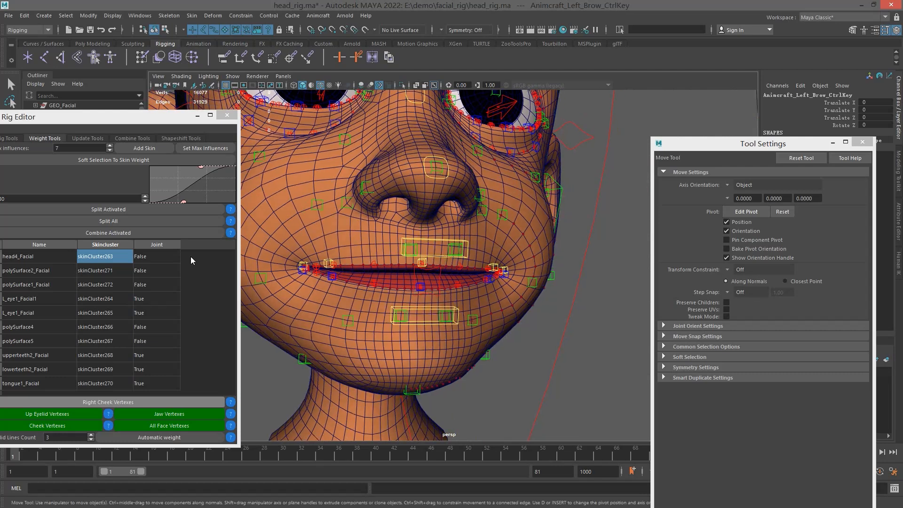
click(366, 252)
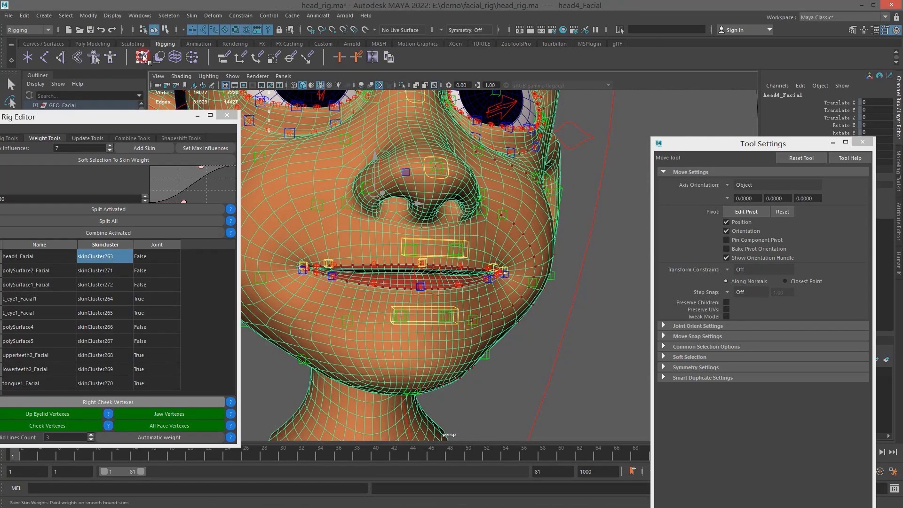
click(142, 57)
- Display the UpLip_SkinMesh influence and examine its weights around the upper lip
drag(849, 227, 853, 304)
click(740, 306)
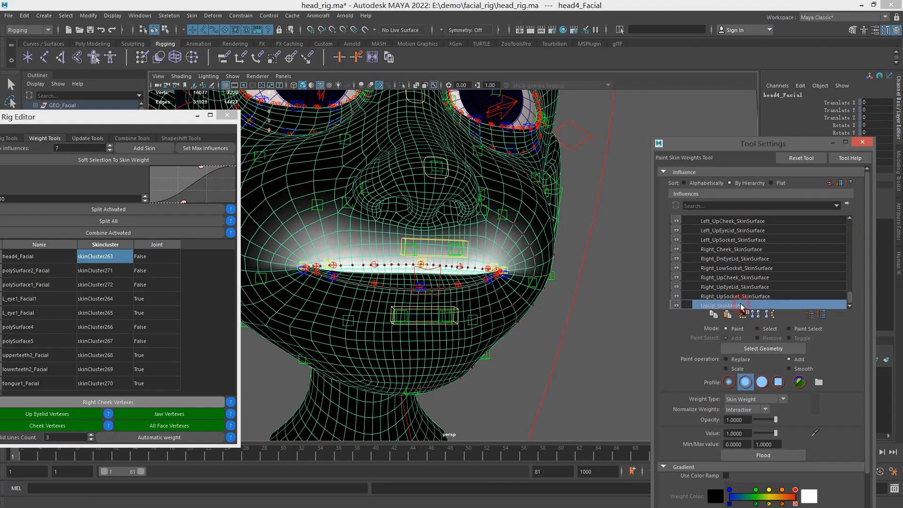
alt+drag(494, 236, 454, 239)
alt+middle_drag(383, 264, 455, 245)
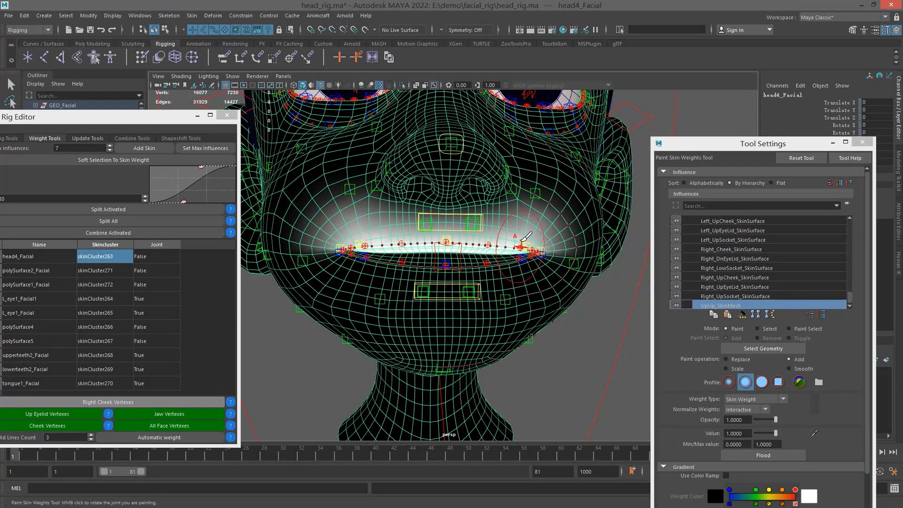
alt+drag(523, 245, 503, 242)
alt+right_drag(503, 242, 511, 239)
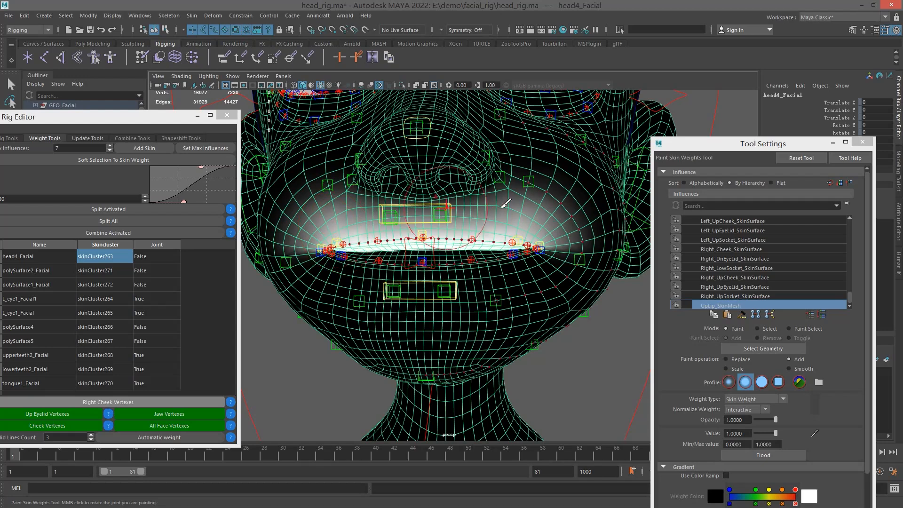
mouse_move(541, 233)
alt+mouse_down()
mouse_move(555, 246)
mouse_move(549, 242)
alt+mouse_up()
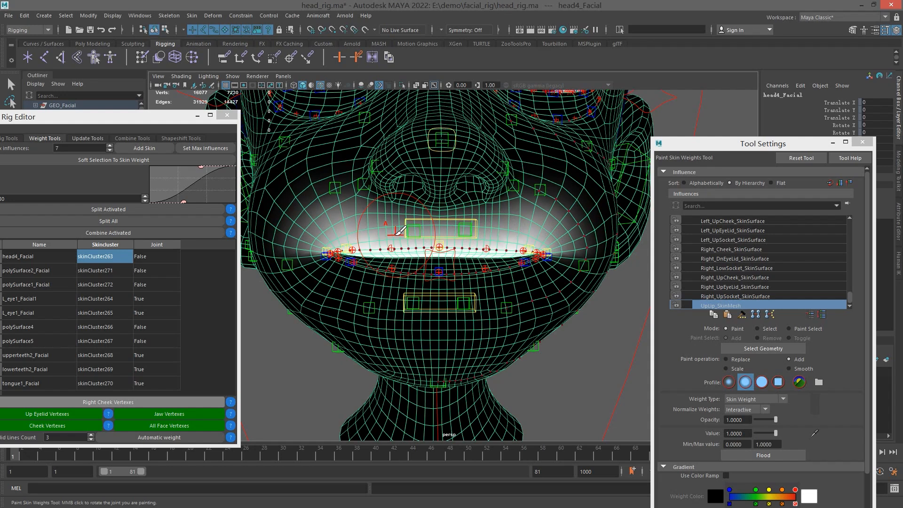
- Set the Capsule attribute of Facial_Master_LOC to 1 and frame the lips
mouse_move(742, 143)
mouse_down()
mouse_move(802, 199)
mouse_move(814, 256)
mouse_up()
scroll(567, 260, down, 2)
key(q)
click(610, 293)
click(838, 239)
middle_drag(505, 283, 630, 283)
scroll(532, 275, up, 3)
alt+drag(534, 269, 469, 282)
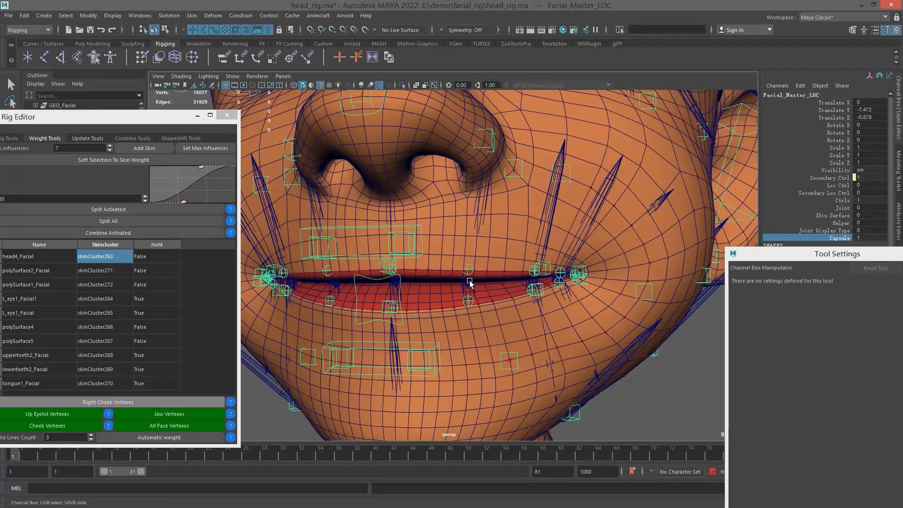
- Inspect the left upper lip capsules Up1MidMin, Up1Min and Up2MidMin, bringing up the Rotate tool on the latter two
key(q)
click(471, 269)
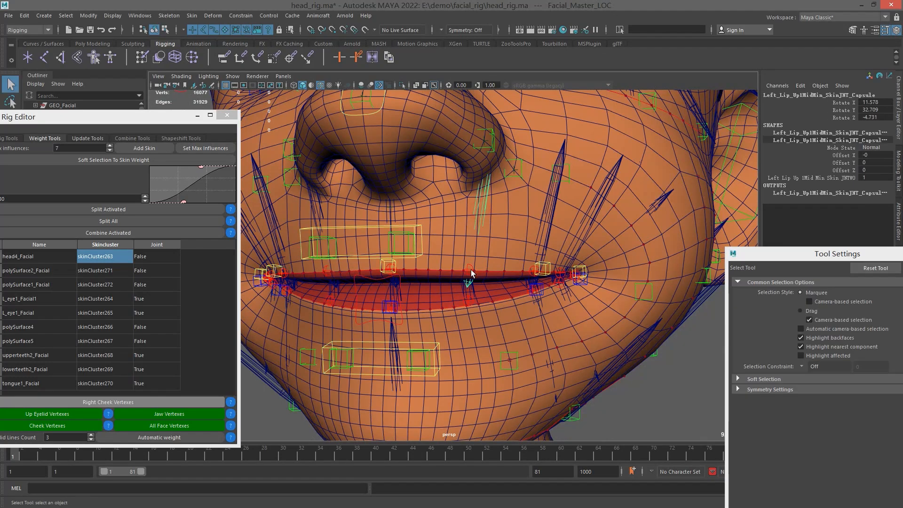
alt+drag(535, 236, 523, 229)
click(521, 229)
key(e)
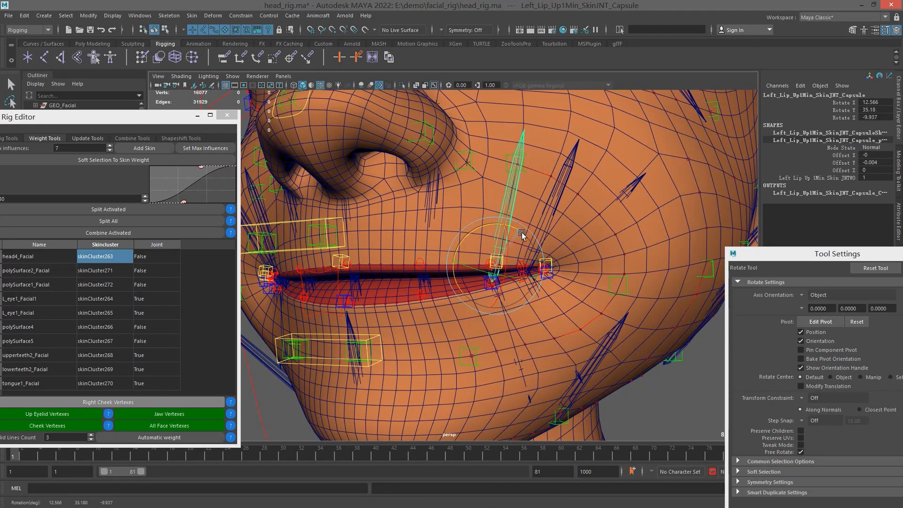
key(q)
click(546, 219)
alt+drag(554, 224, 542, 241)
key(e)
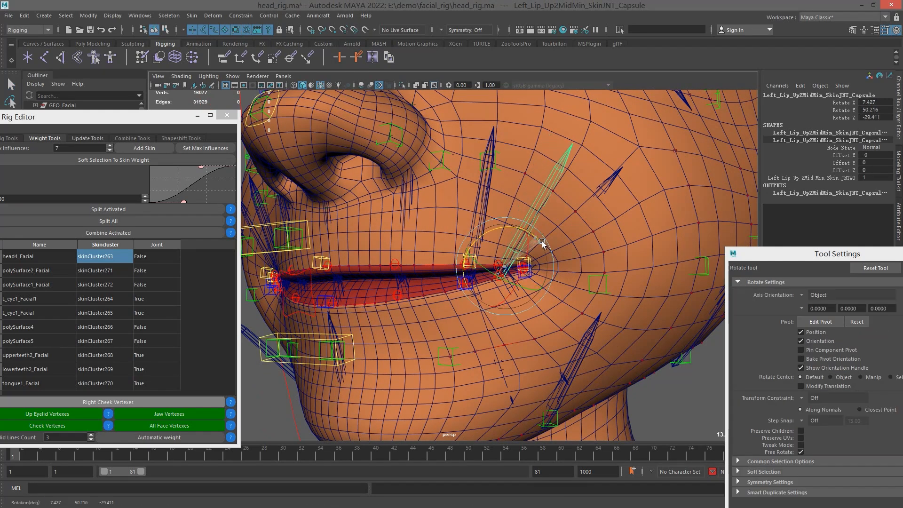
- Inspect the Left_Lip_Up2Min_SkinJNT_Capsule with the Rotate tool, then return to the Select tool with the whole face in view
click(604, 198)
drag(566, 247, 566, 248)
mouse_move(508, 238)
alt+mouse_down()
mouse_move(561, 235)
mouse_move(504, 227)
mouse_move(519, 238)
alt+mouse_up()
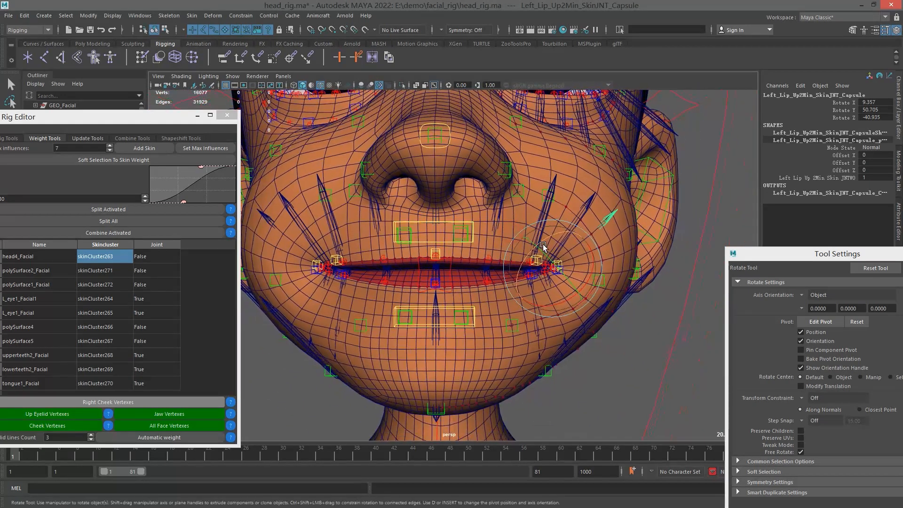
key(q)
scroll(605, 247, down, 5)
alt+drag(605, 247, 620, 241)
scroll(620, 241, down, 2)
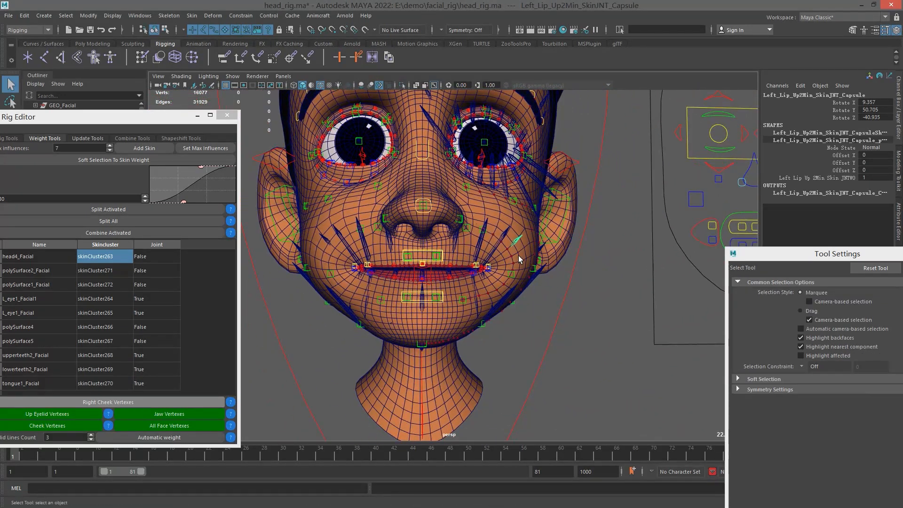
- Split the UpLip_SkinMesh influence of head4_Facial into lip joints using the Capsule split type
click(518, 255)
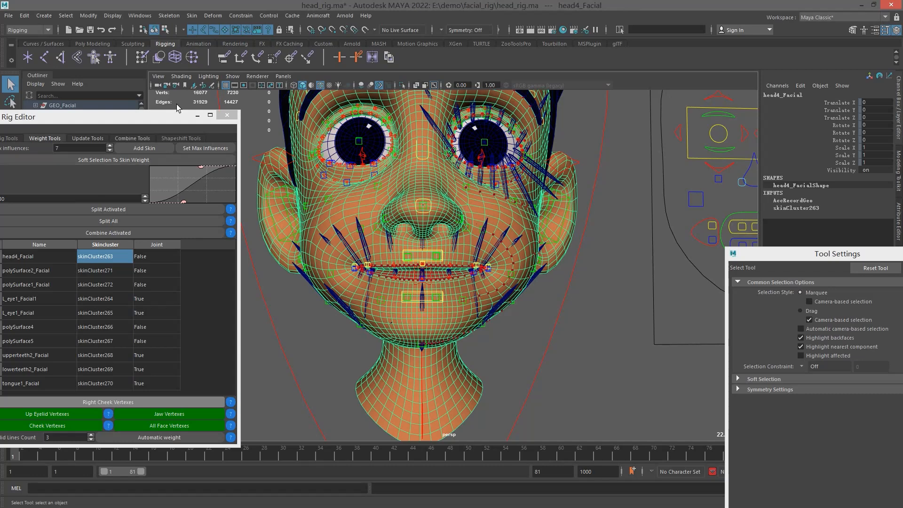
click(141, 57)
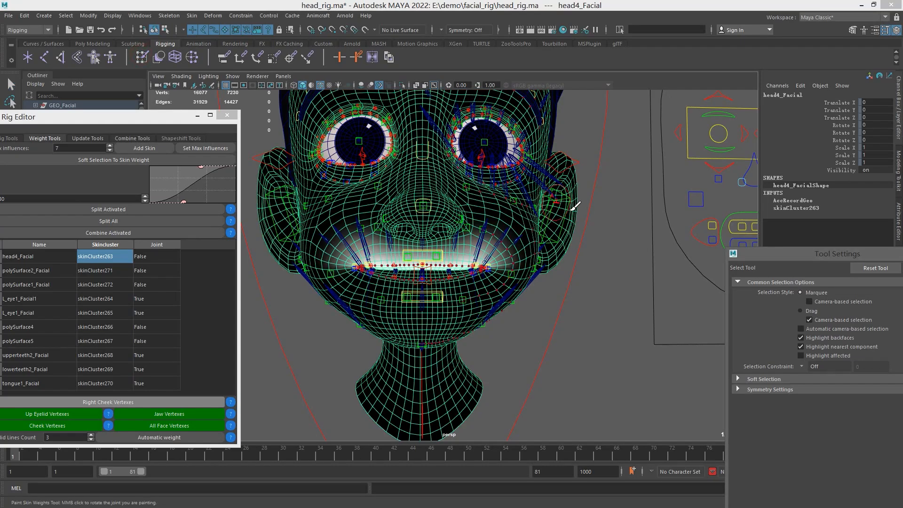
drag(821, 259, 751, 159)
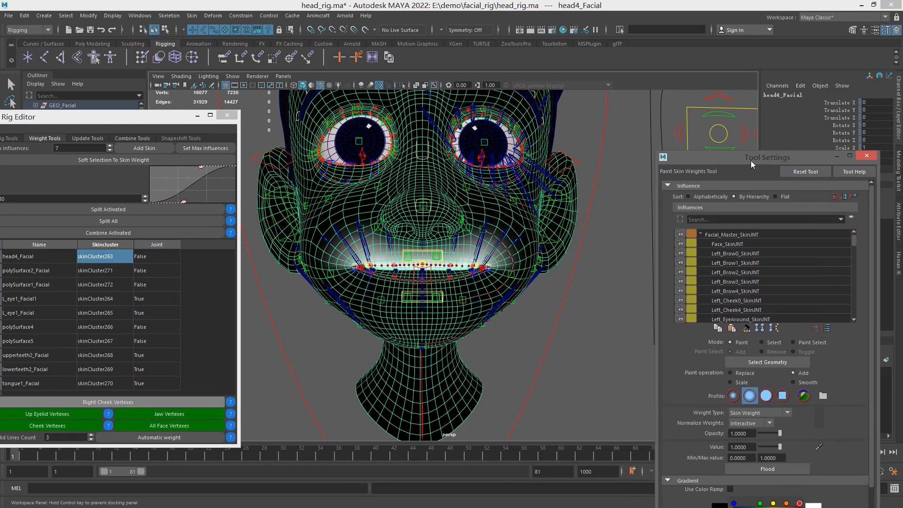
click(112, 210)
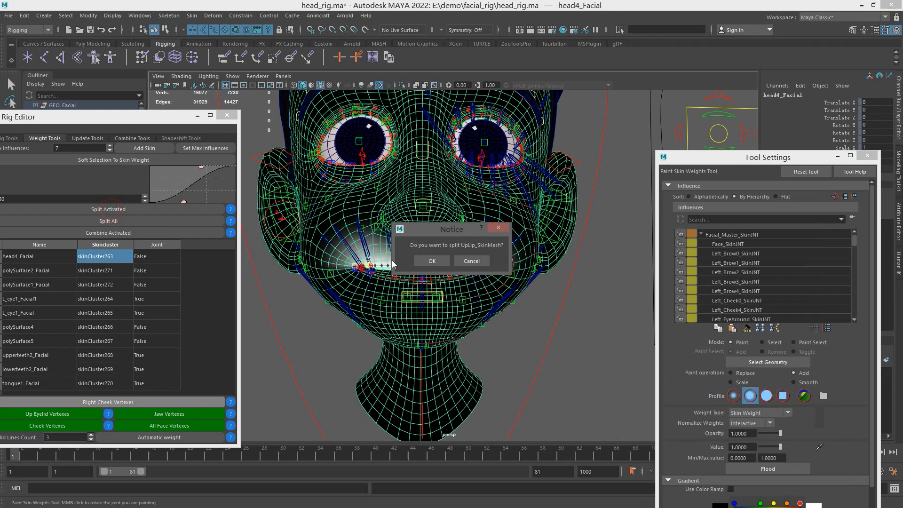
click(428, 266)
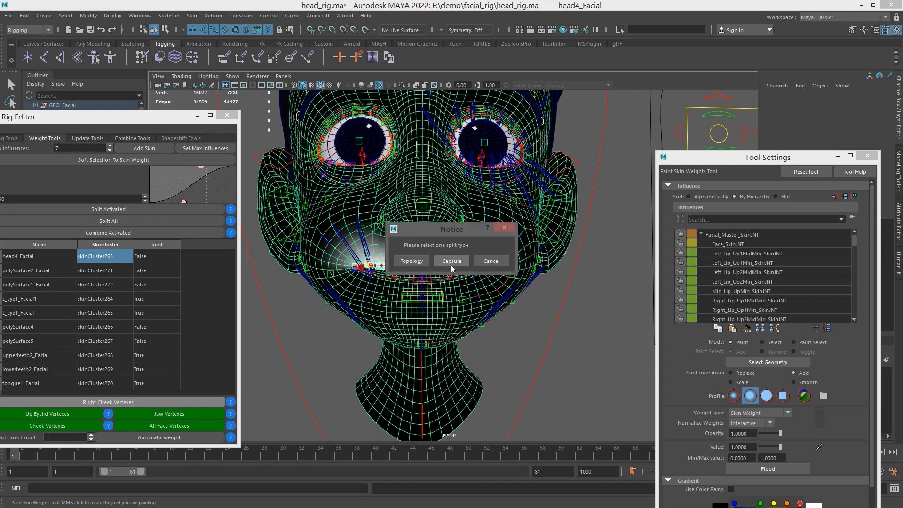
click(452, 264)
click(411, 262)
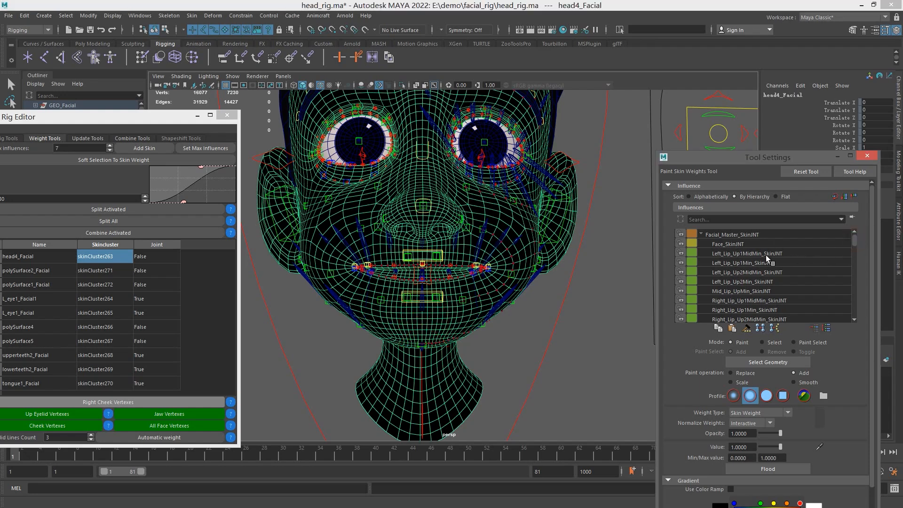
- Examine the head weights of the left, middle and right upper-lip joint influences created by the split
scroll(777, 261, down, 2)
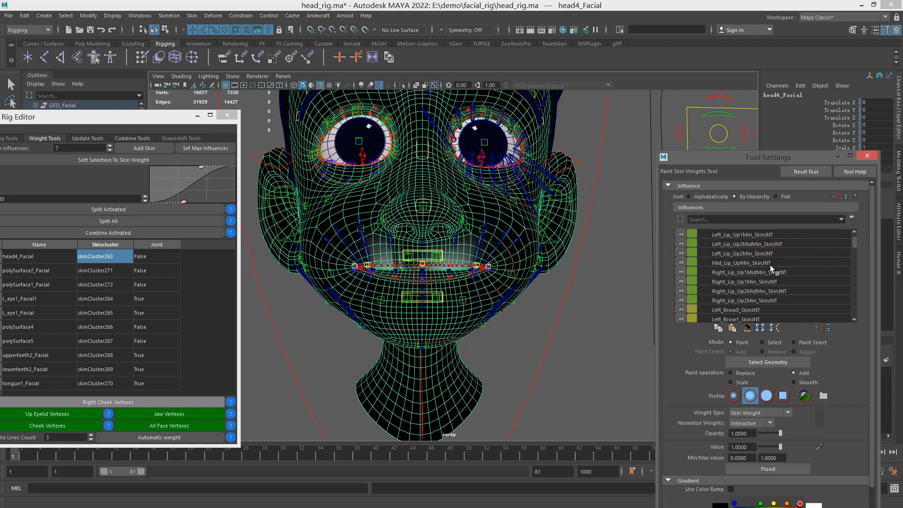
scroll(760, 250, up, 2)
click(758, 272)
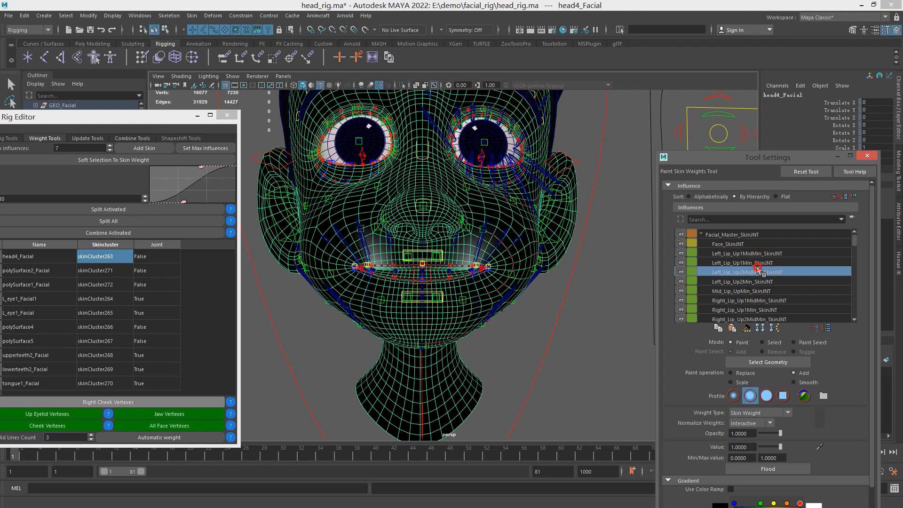
click(758, 282)
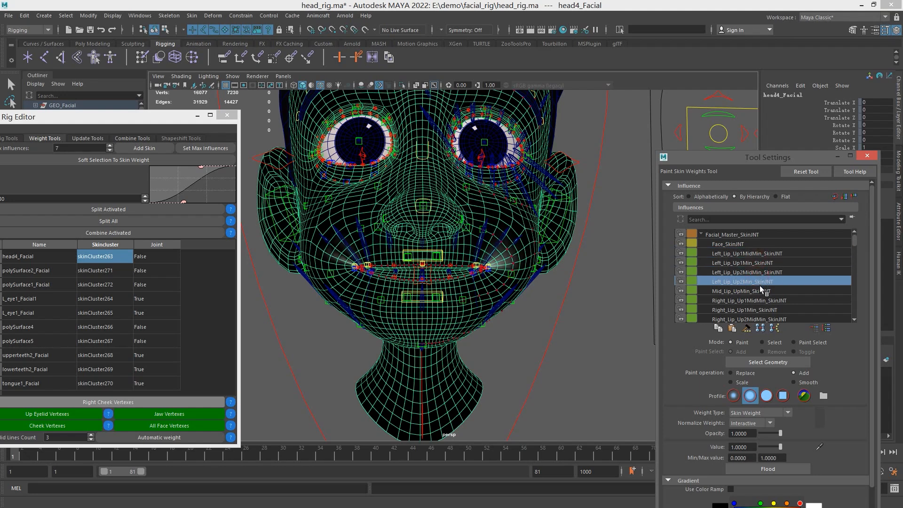
click(760, 291)
click(755, 300)
scroll(753, 294, down, 1)
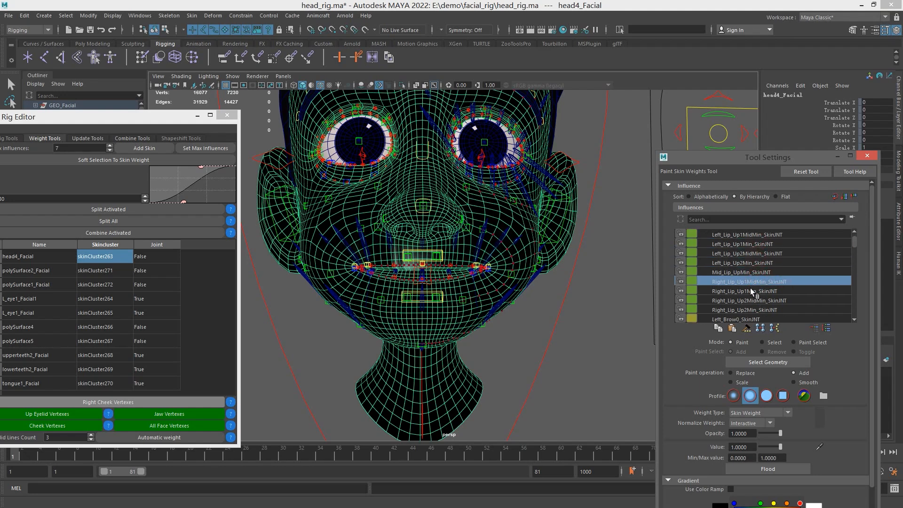
click(372, 57)
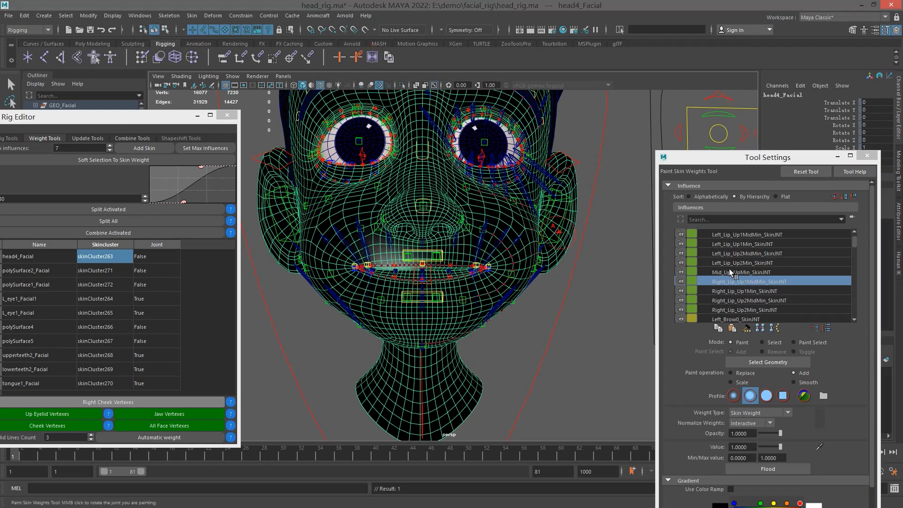
click(755, 272)
scroll(773, 269, up, 1)
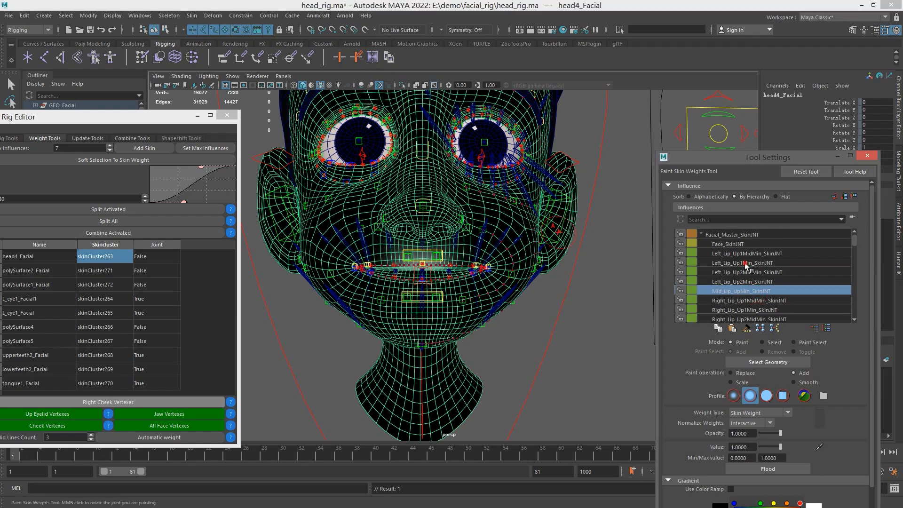
click(751, 261)
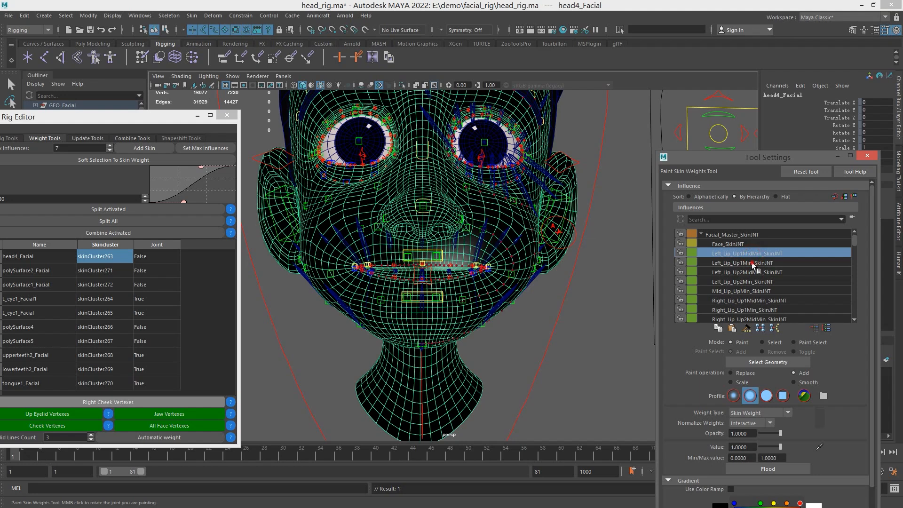
click(753, 273)
- Test Left_Lip_Up1_CtrlKey and Left_Lip_Up1MidMin_CtrlKey by moving each upward, and undo both moves
scroll(491, 277, up, 5)
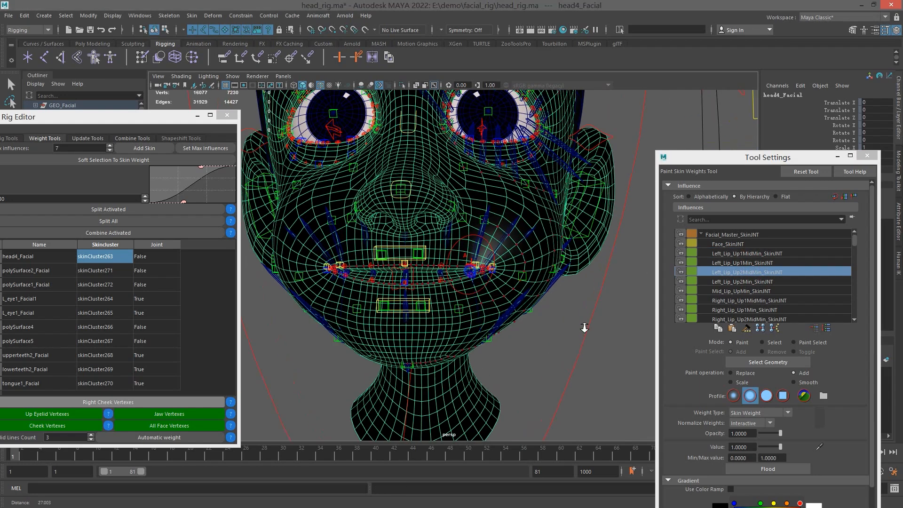
key(q)
click(490, 266)
key(w)
drag(490, 266, 511, 224)
key(ctrl+z)
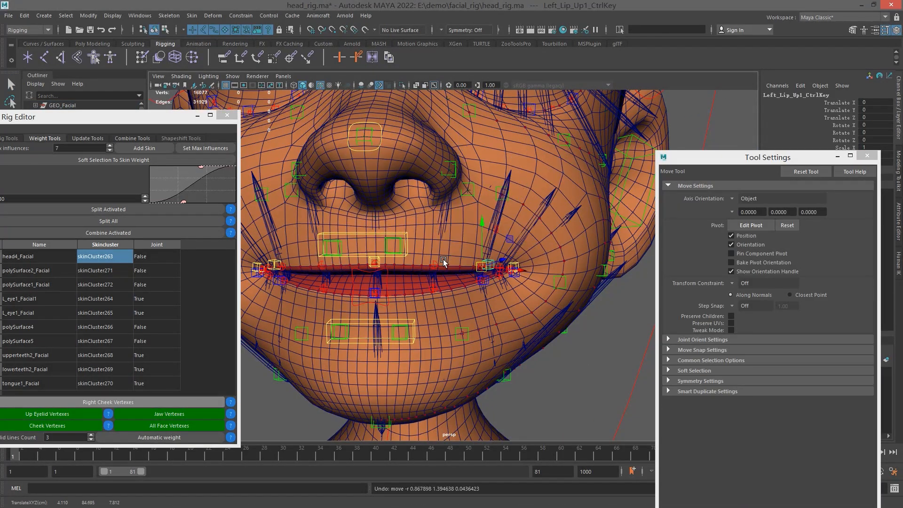
click(435, 267)
drag(435, 272, 437, 222)
key(ctrl+z)
- Test Left_Lip_Up2MidMin_CtrlKey and recheck Left_Lip_Up1_CtrlKey by moving them upward near the lip corner, undoing the moves
click(500, 269)
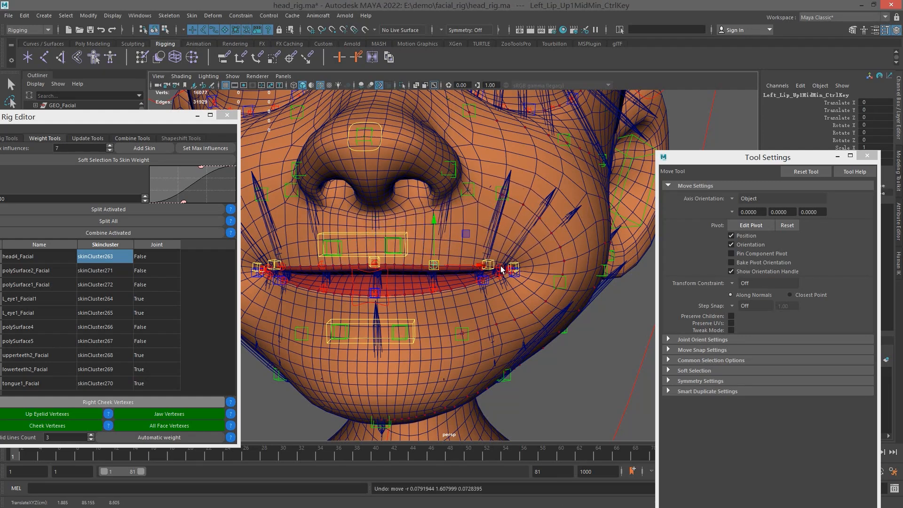
drag(500, 268, 500, 216)
drag(547, 216, 513, 233)
key(ctrl+z)
key(q)
click(487, 269)
key(w)
drag(488, 270, 487, 213)
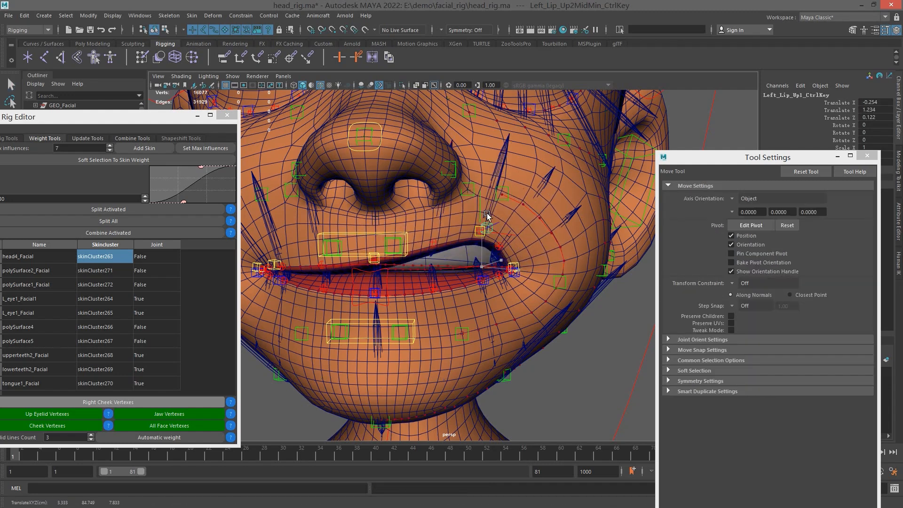
key(ctrl+z)
- Combine head4_Facial's split upper-lip joint weights back into the UpLip_SkinMesh influence
key(q)
click(381, 246)
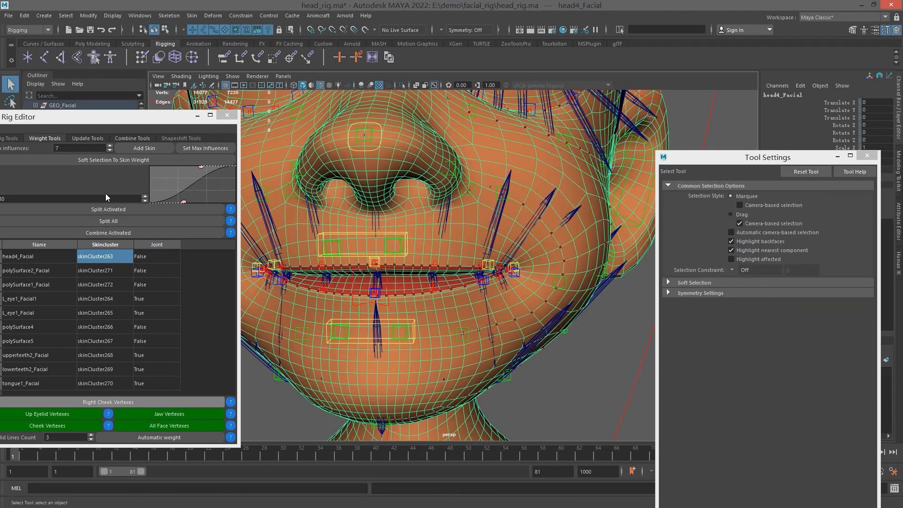
click(141, 57)
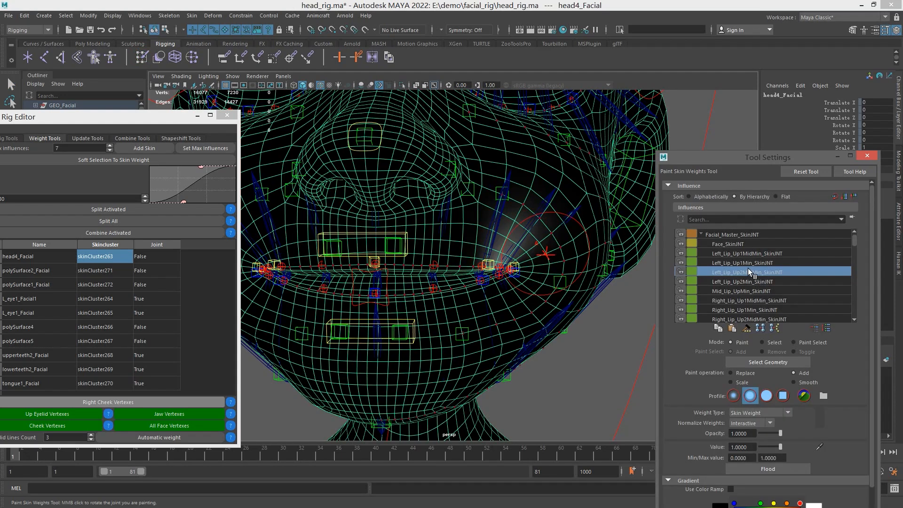
click(750, 264)
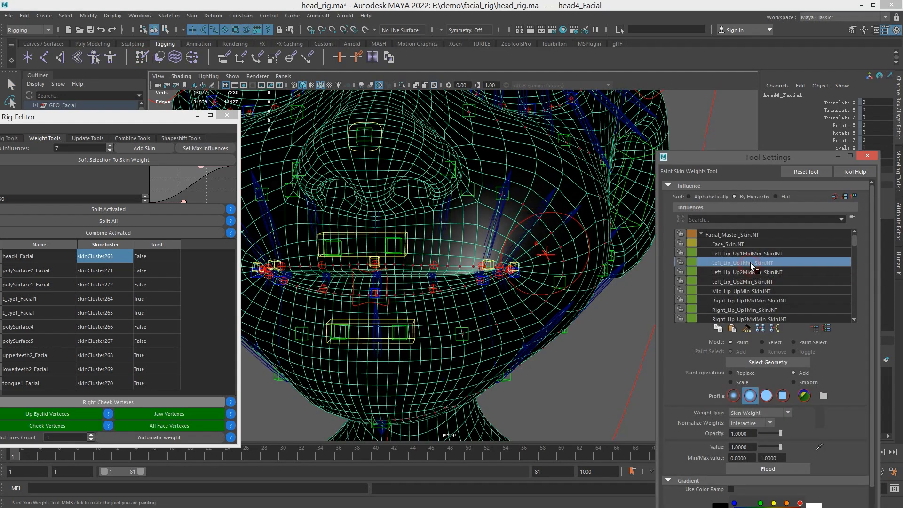
click(100, 233)
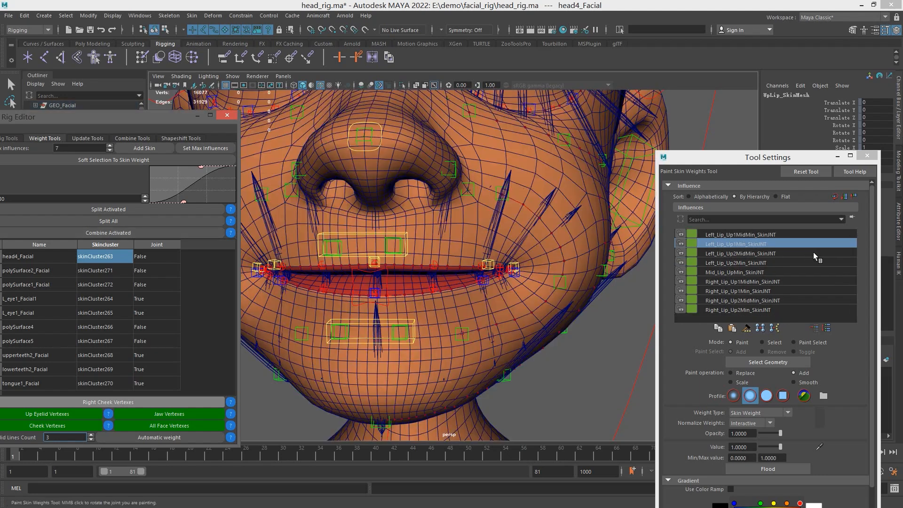
- Display the UpLip_SkinMesh influence on head4_Facial, examine its weights, and close the paint settings
key(q)
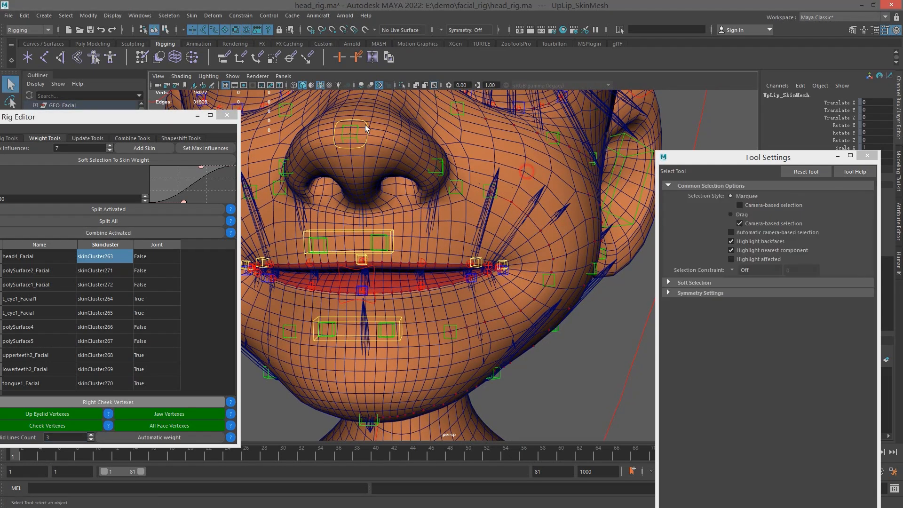
click(366, 125)
click(144, 56)
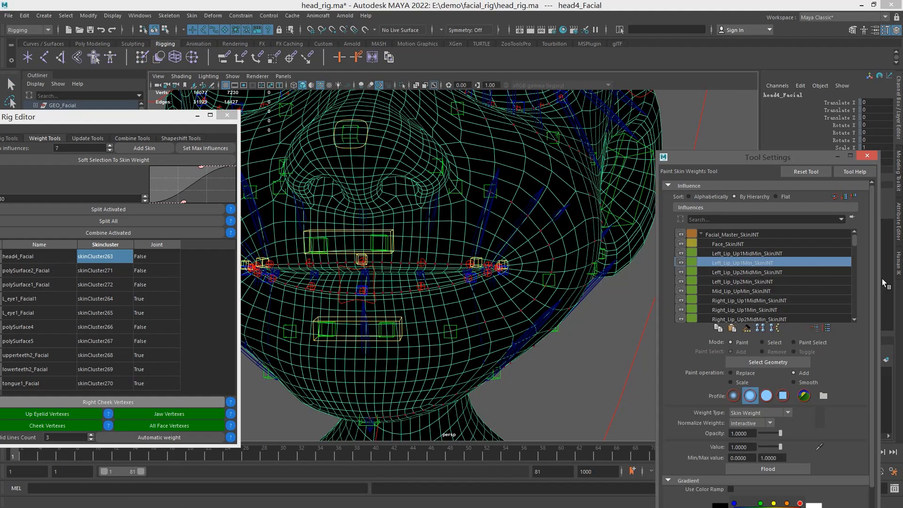
drag(853, 243, 856, 323)
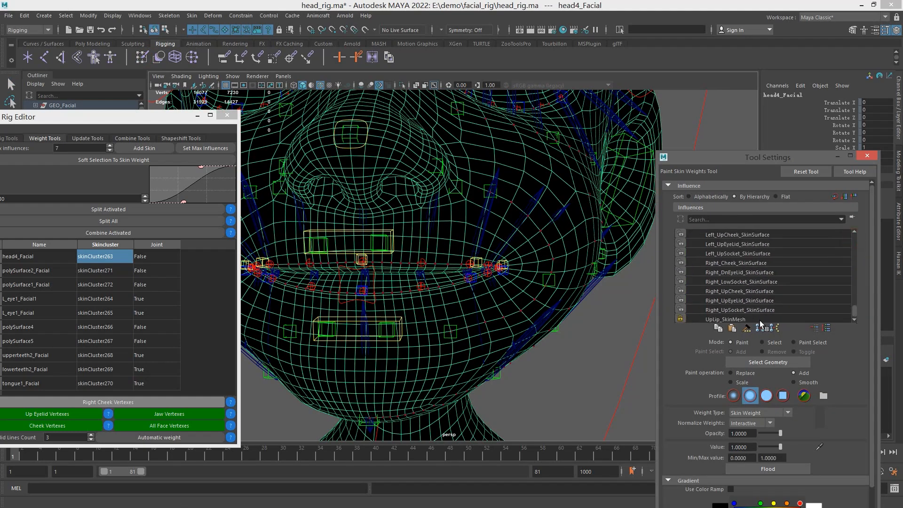
click(744, 320)
scroll(630, 320, down, 4)
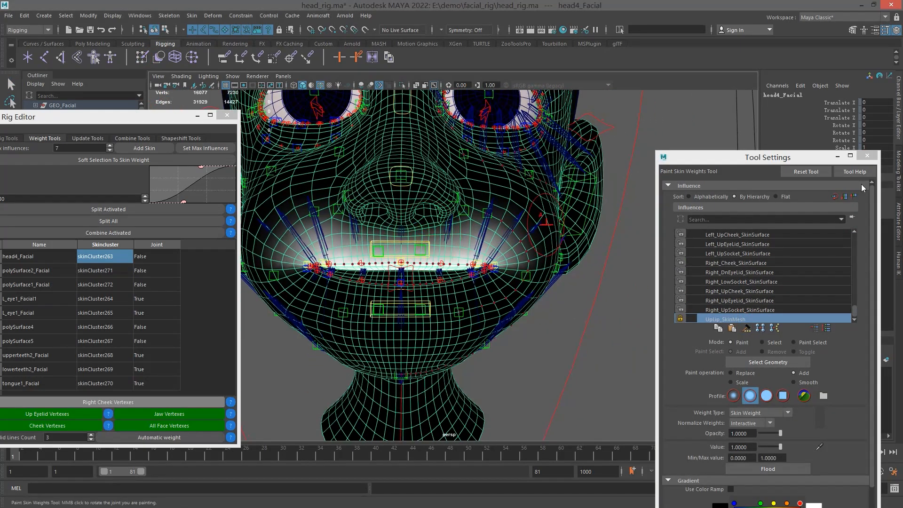
click(867, 155)
scroll(540, 240, down, 5)
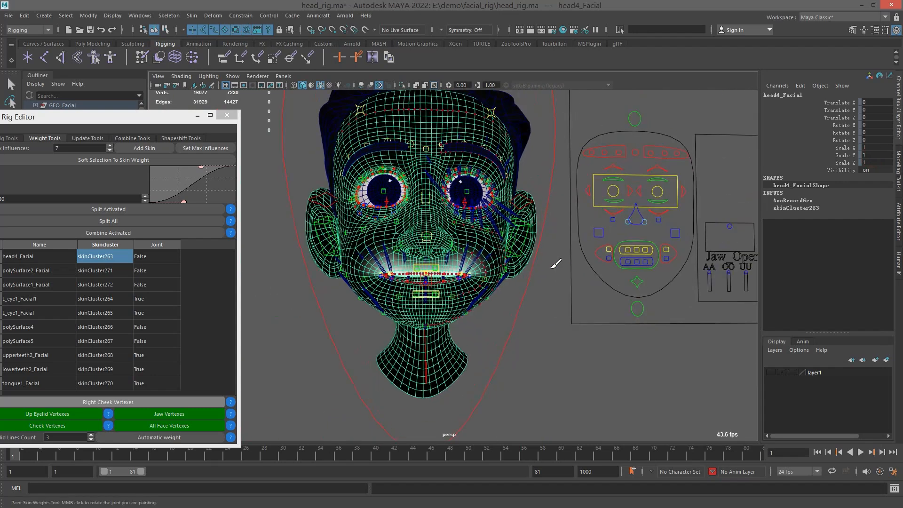
- Set the Capsule attribute of Facial_Master_LOC to 0
key(q)
click(634, 295)
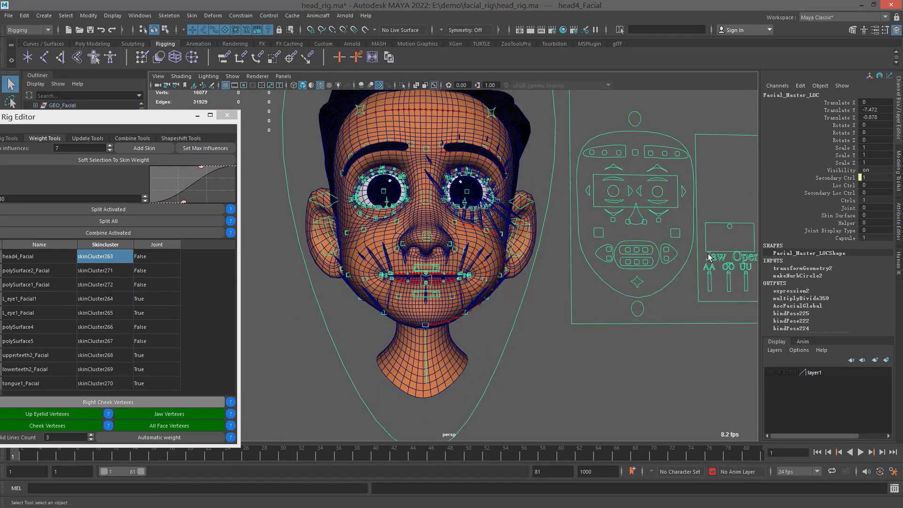
click(842, 238)
text(0)
key(Return)
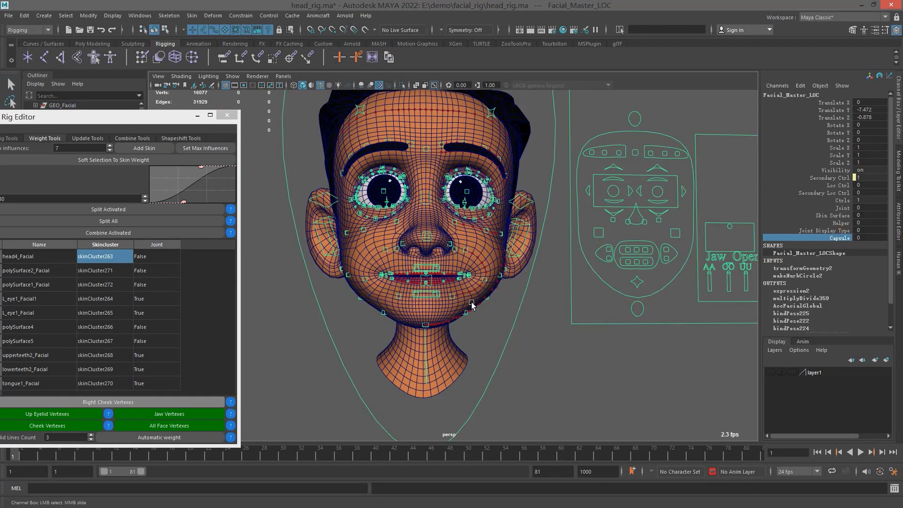
- Split all skin influences into joints, choosing the Topology type for UpLip_SkinMesh and the following prompt
click(124, 223)
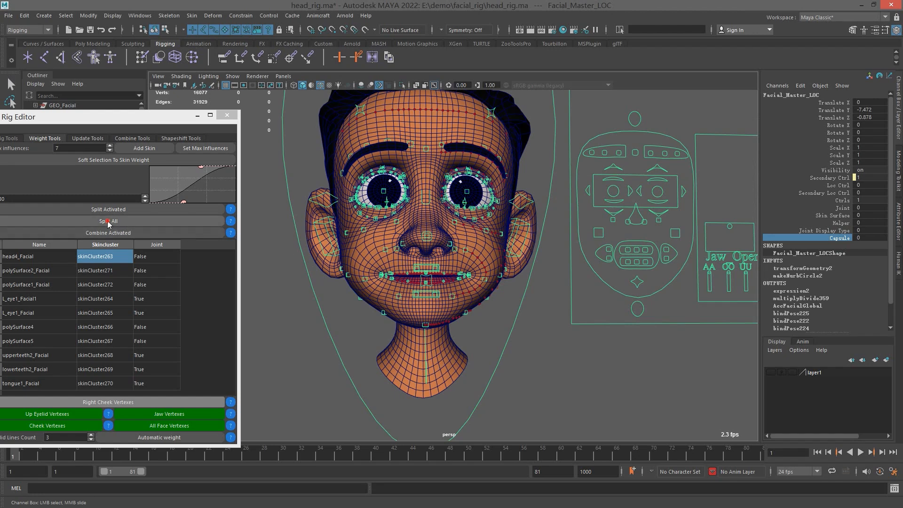
click(430, 262)
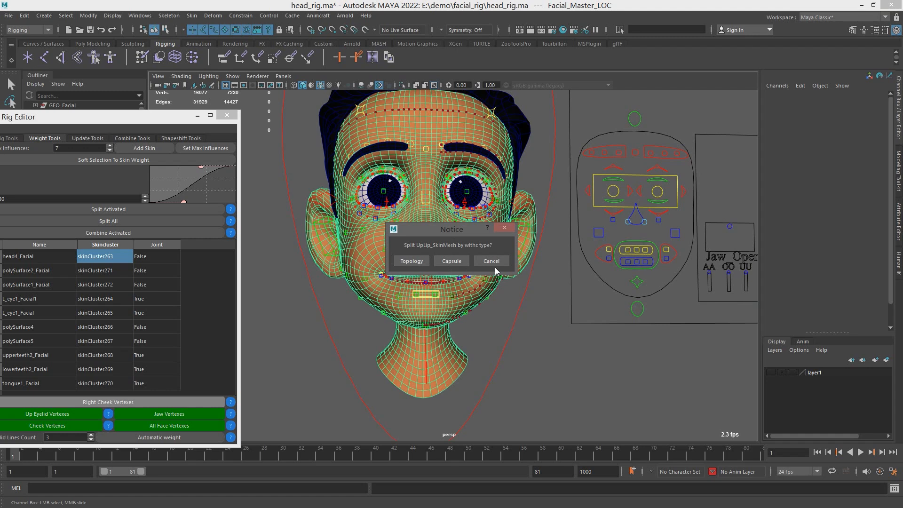
click(411, 262)
click(411, 261)
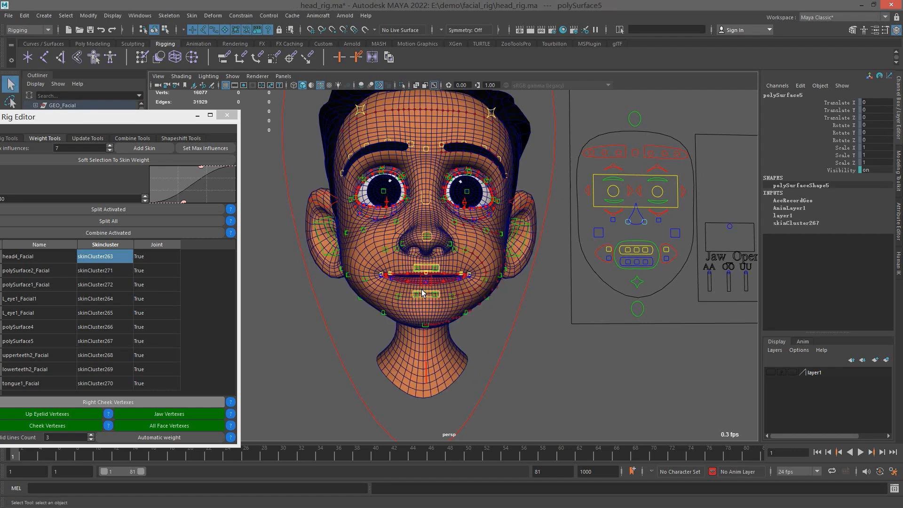
- Test the mouth control and Animcraft_Left_Eye_aim_CtrlKey on the face panel by moving each, undoing both moves
alt+middle_drag(570, 281, 561, 280)
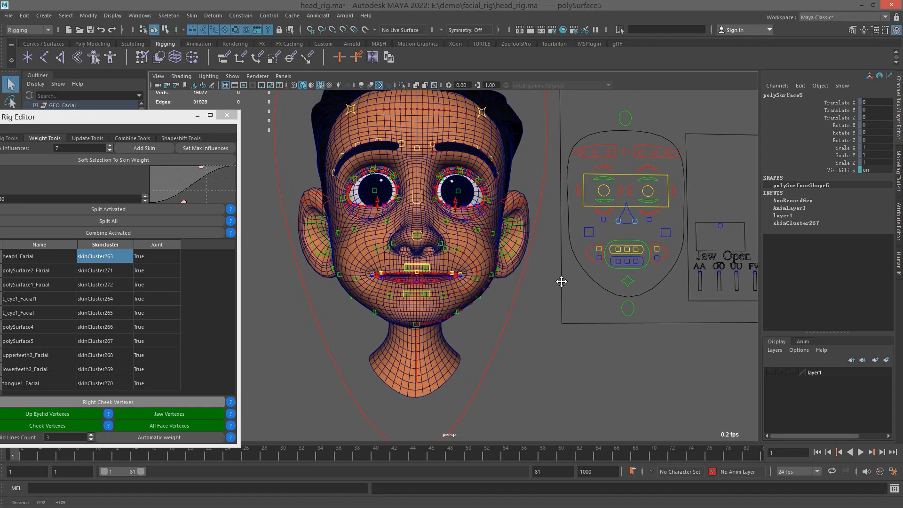
click(626, 276)
key(w)
drag(627, 254, 613, 282)
key(ctrl+z)
click(652, 194)
mouse_move(649, 191)
mouse_down()
mouse_move(659, 201)
mouse_move(652, 182)
mouse_up()
key(ctrl+z)
- Test the Blink attribute of Animcraft_Left_Eye_aim_CtrlKey up to 1, inspect the closed eyelid from the side, and return it to 0
click(852, 126)
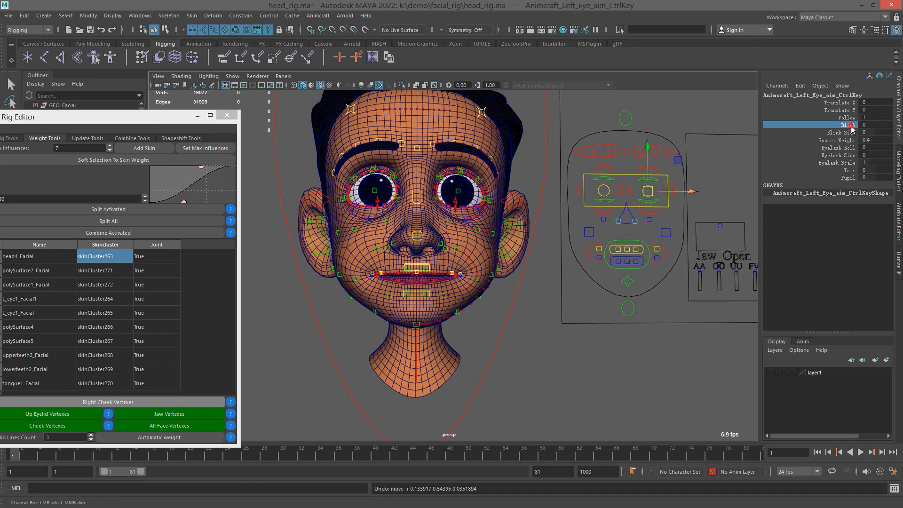
middle_drag(522, 202, 574, 203)
alt+drag(548, 203, 464, 210)
alt+right_drag(464, 210, 542, 225)
middle_drag(555, 227, 593, 225)
alt+drag(593, 225, 499, 218)
mouse_move(571, 217)
middle_down()
mouse_move(548, 216)
mouse_move(575, 222)
middle_up()
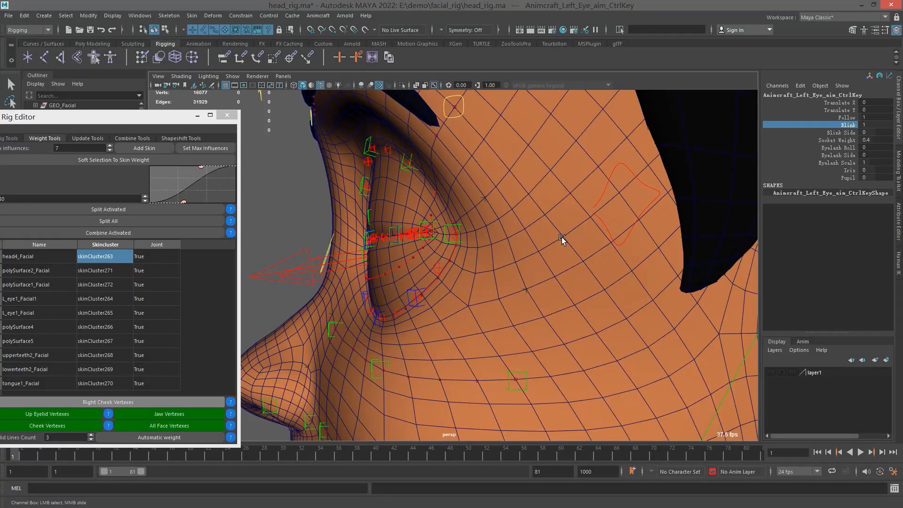
alt+right_drag(563, 239, 495, 245)
alt+drag(494, 244, 567, 255)
middle_drag(532, 242, 464, 239)
scroll(625, 246, down, 5)
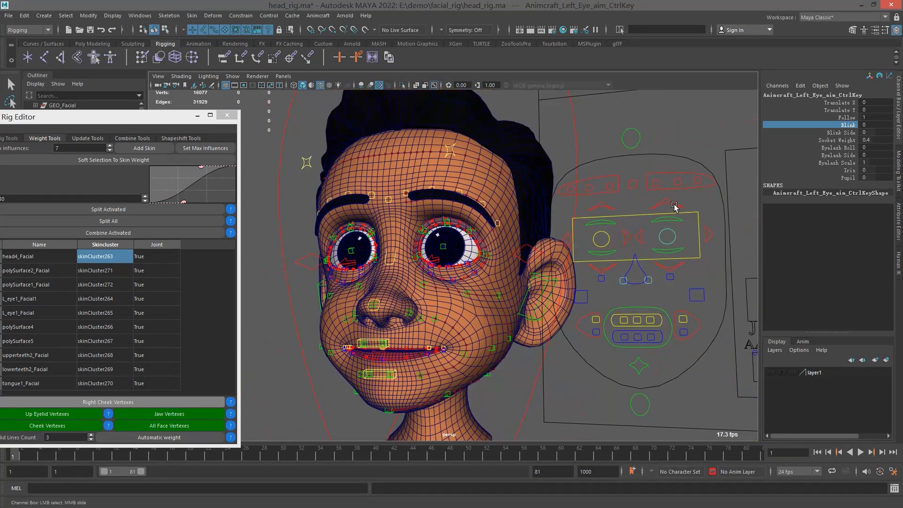
- Test the controls above and below the left eye, including Animcraft_Left_EyeBorder_up_CtrlKey, undoing each move
click(668, 188)
mouse_move(668, 189)
mouse_down()
mouse_move(642, 196)
mouse_move(654, 180)
mouse_up()
key(ctrl+z)
mouse_move(670, 269)
mouse_down()
mouse_move(669, 256)
mouse_move(676, 273)
mouse_move(693, 275)
mouse_move(668, 274)
mouse_up()
key(ctrl+z)
click(663, 187)
drag(662, 181, 655, 150)
key(ctrl+z)
alt+drag(629, 215, 685, 209)
click(685, 217)
key(ctrl+z)
- Test Animcraft_Left_Mouth_CtrlKey by moving it outward and upward, and undo the move
alt+drag(598, 282, 601, 265)
alt+middle_drag(620, 284, 609, 270)
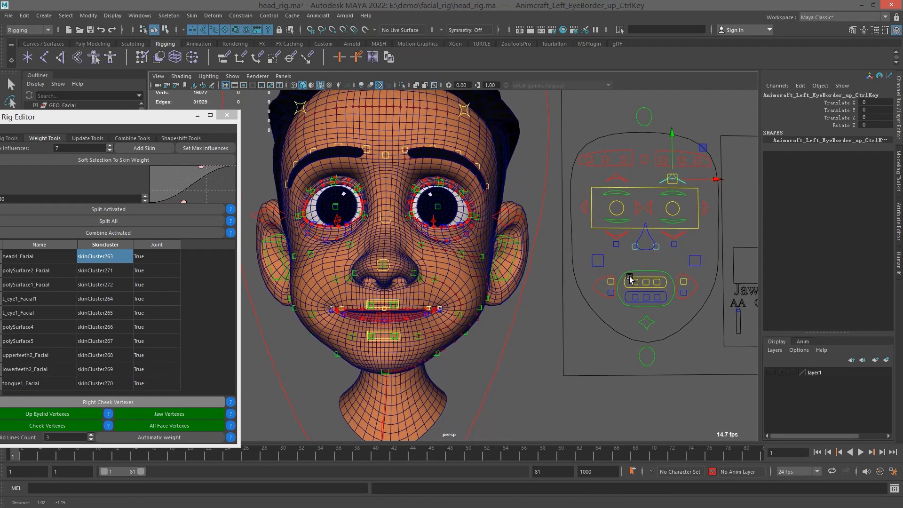
click(697, 286)
drag(688, 286, 756, 242)
key(ctrl+z)
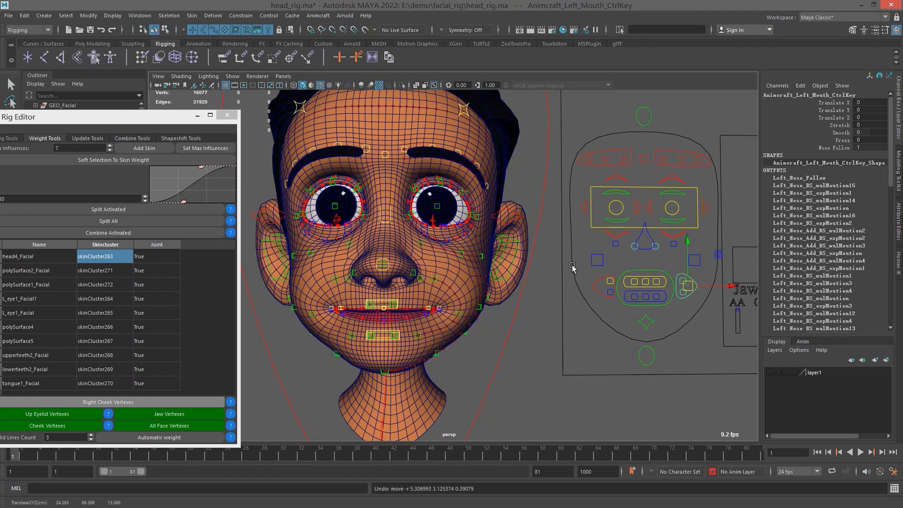